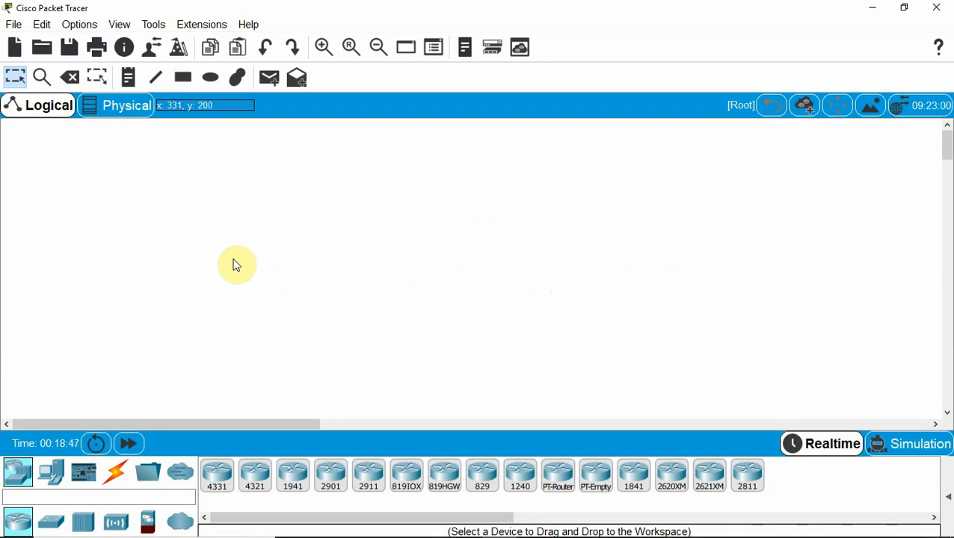
Step: Place two PCs in the workspace, side by side at roughly the same height with a gap between them
click(48, 482)
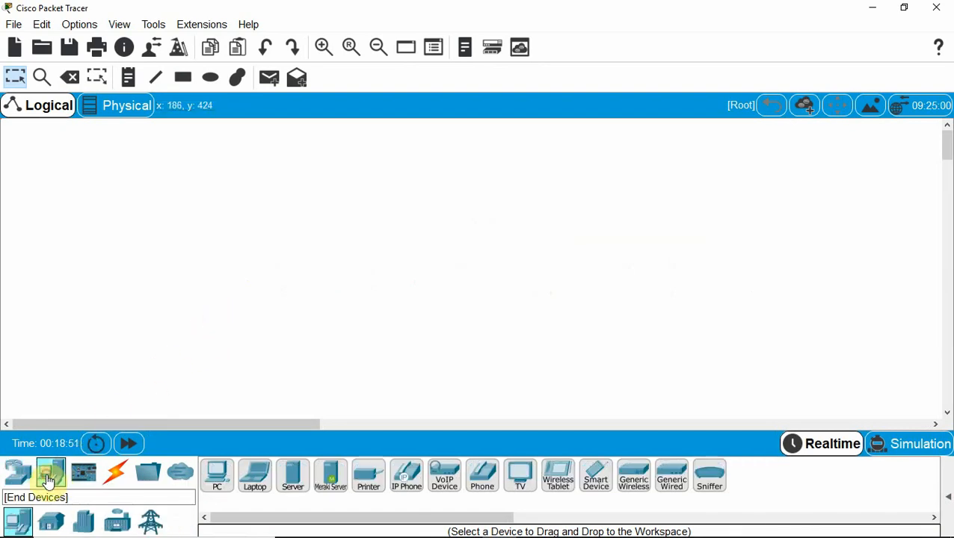
click(218, 484)
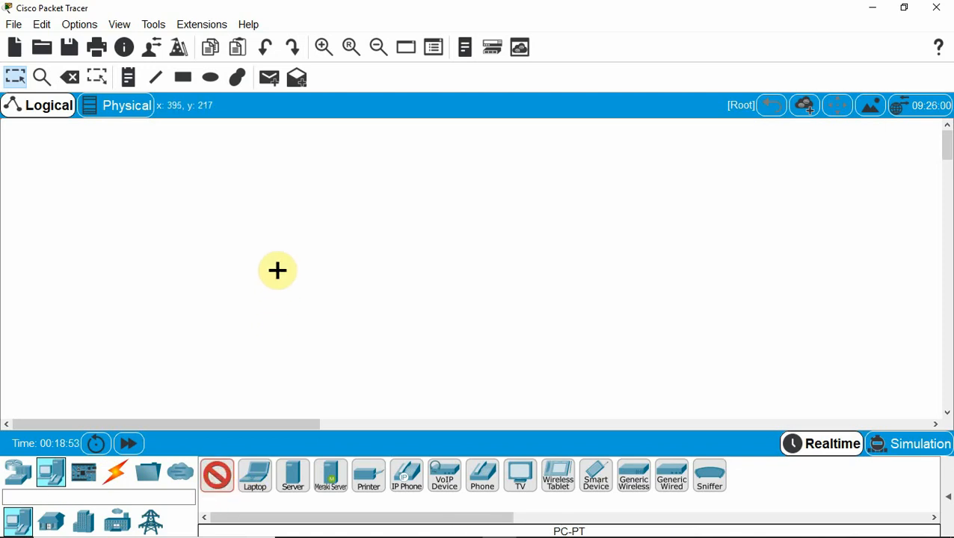
click(269, 307)
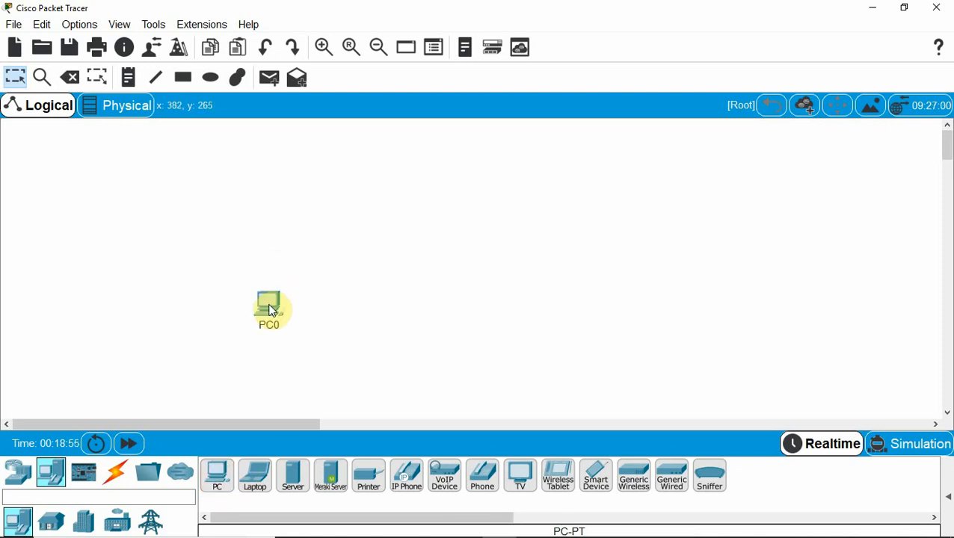
click(277, 317)
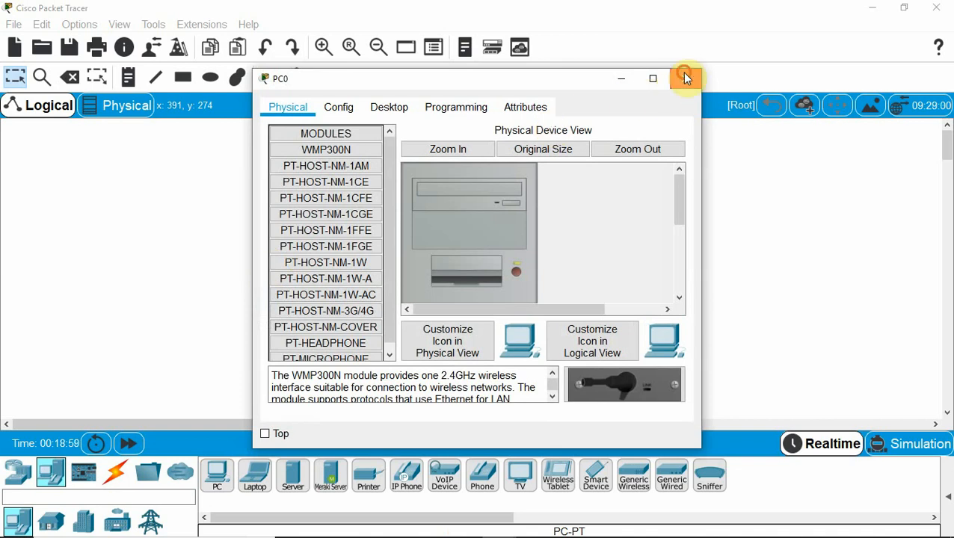
click(686, 77)
drag(276, 309, 275, 251)
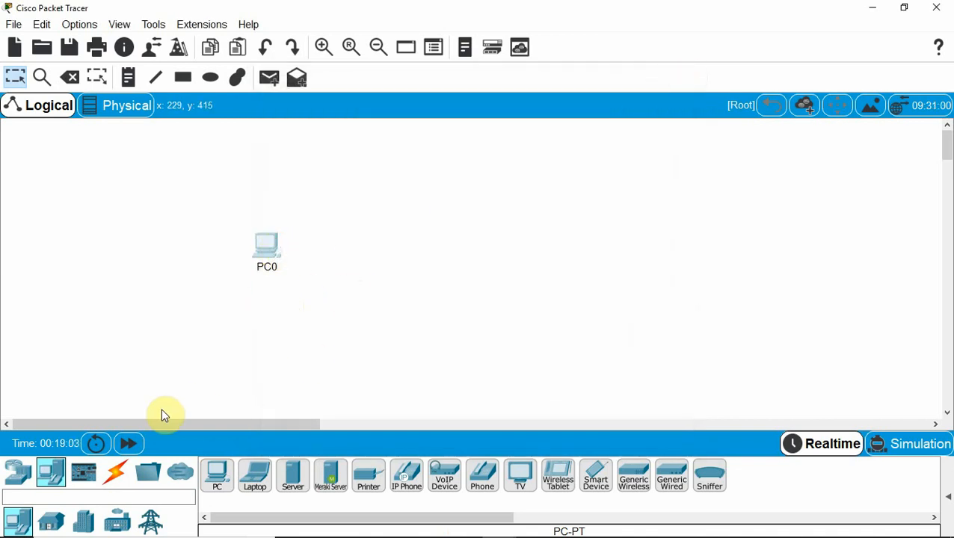
drag(222, 485, 317, 430)
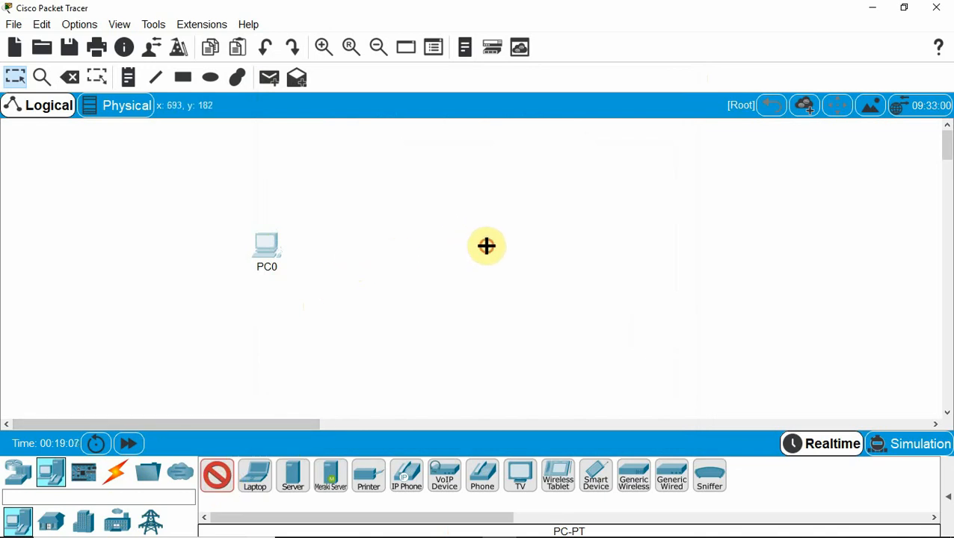
drag(486, 246, 478, 251)
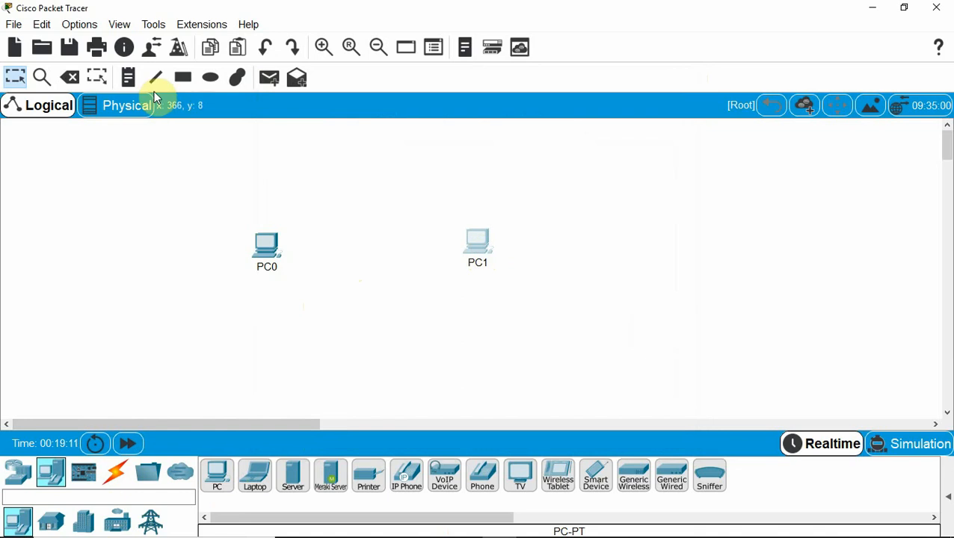
Step: Add a text note reading "172.24.0.2/16" above PC0
click(127, 86)
click(215, 209)
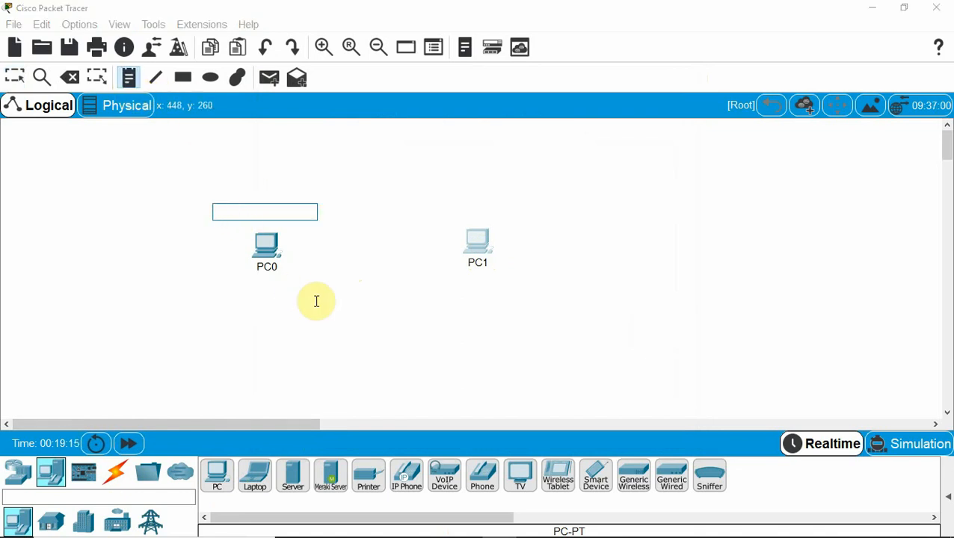
text(172.24.0.2)
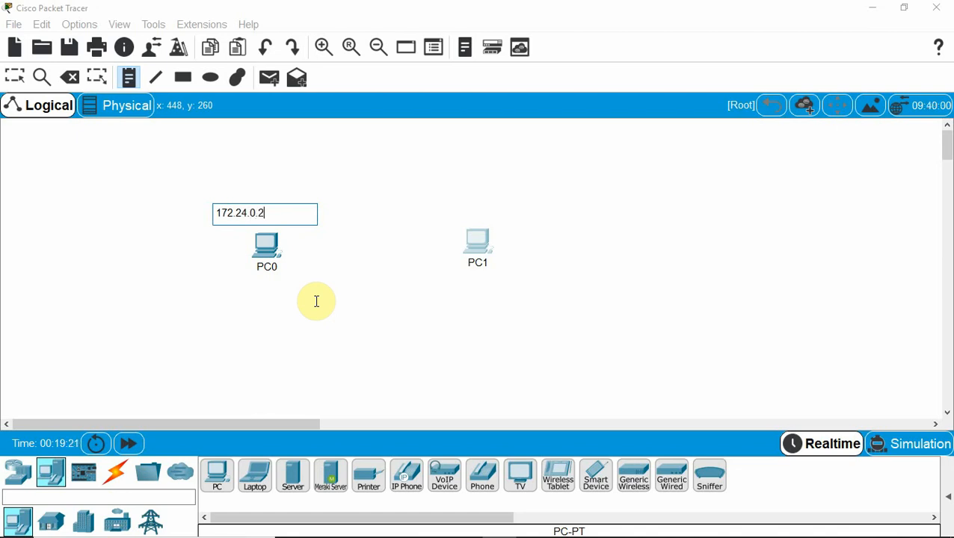
text(/16)
click(316, 301)
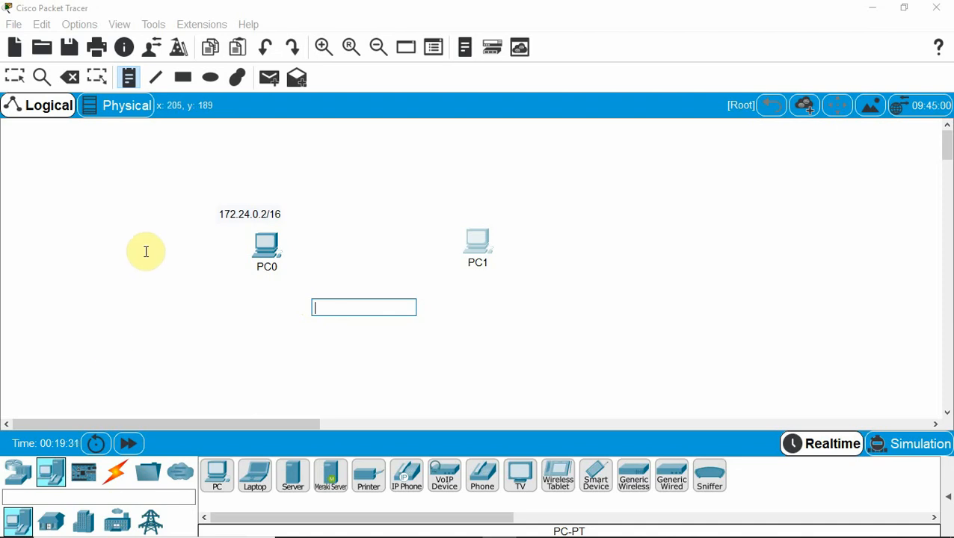
Step: Add a text note reading "192.168.0.2/24" above PC1 and return to the selection tool
click(460, 213)
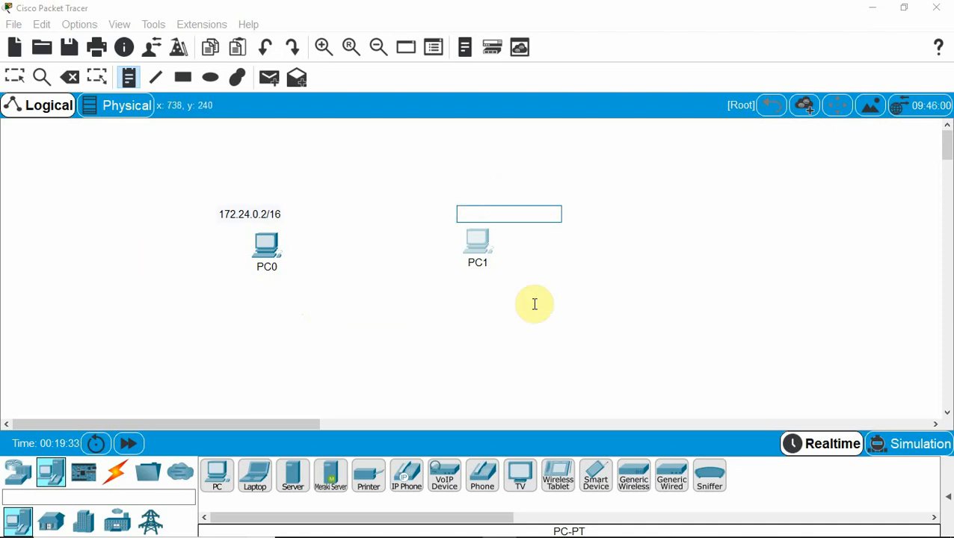
text(1)
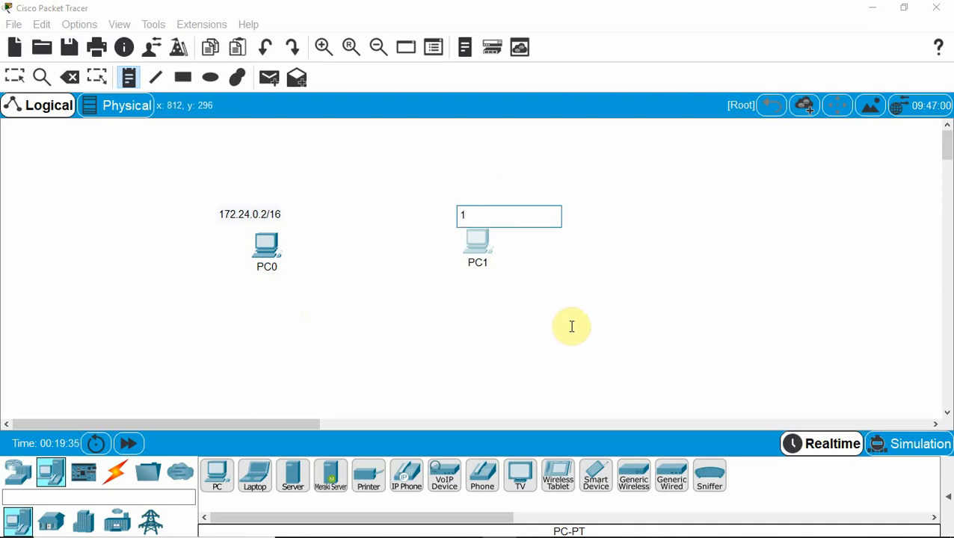
text(92.168.0.2/2)
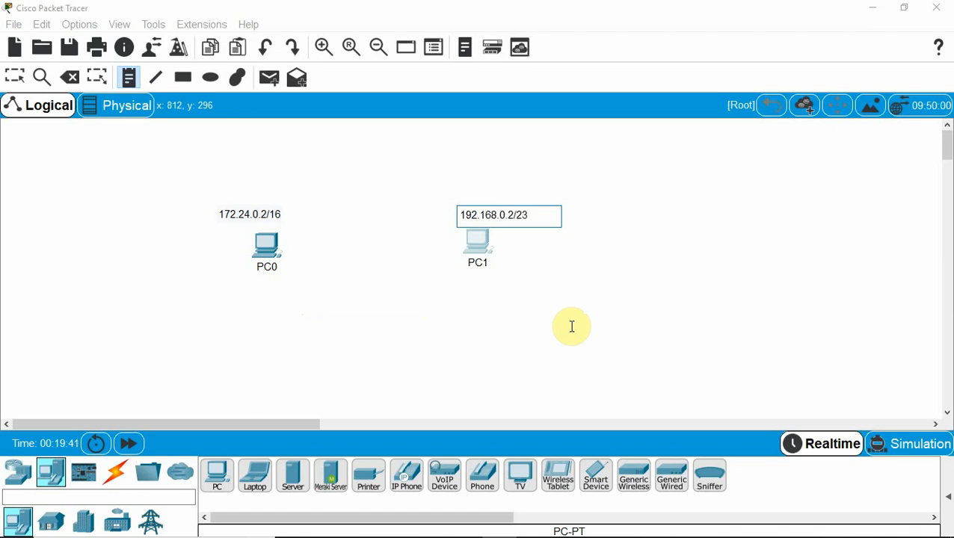
text(4)
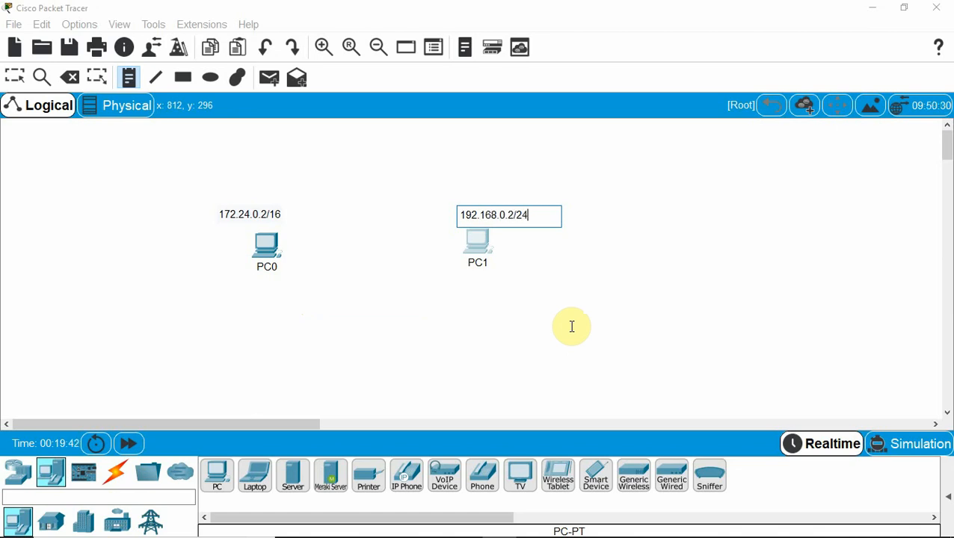
click(506, 295)
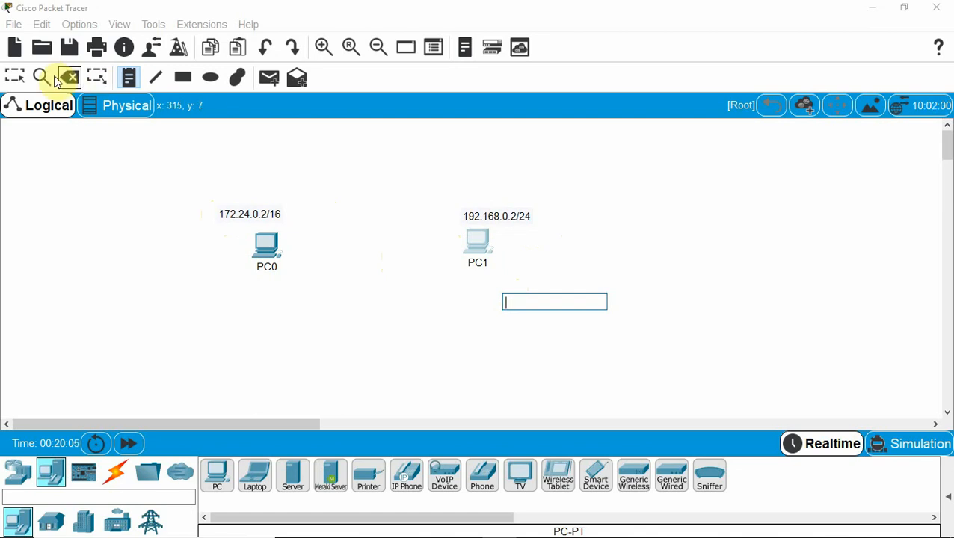
click(9, 78)
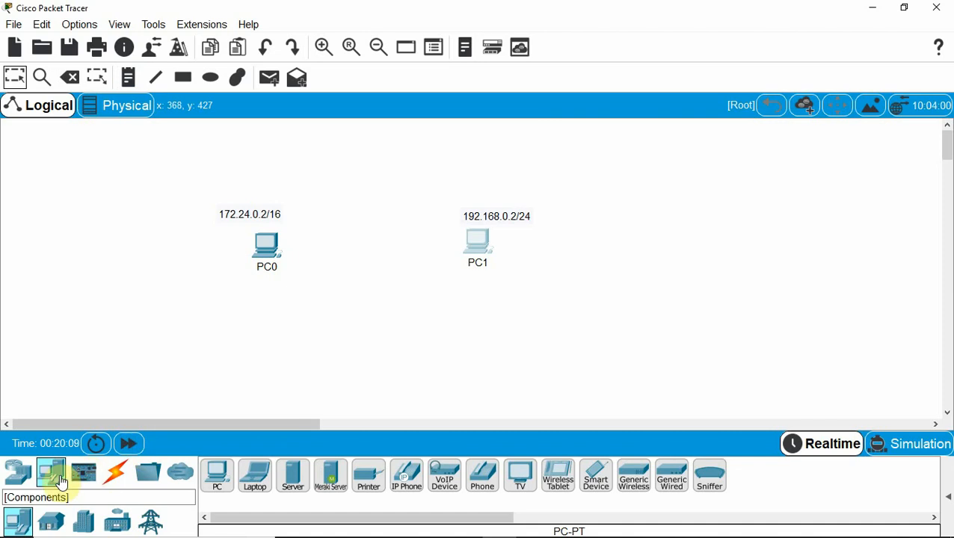
Step: Place an 1841 router between PC0 and PC1
click(17, 472)
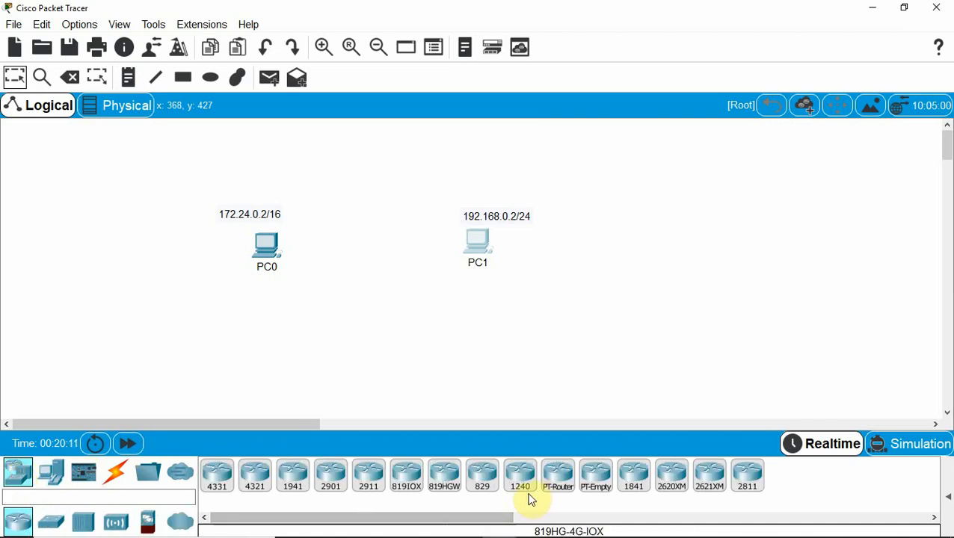
click(637, 477)
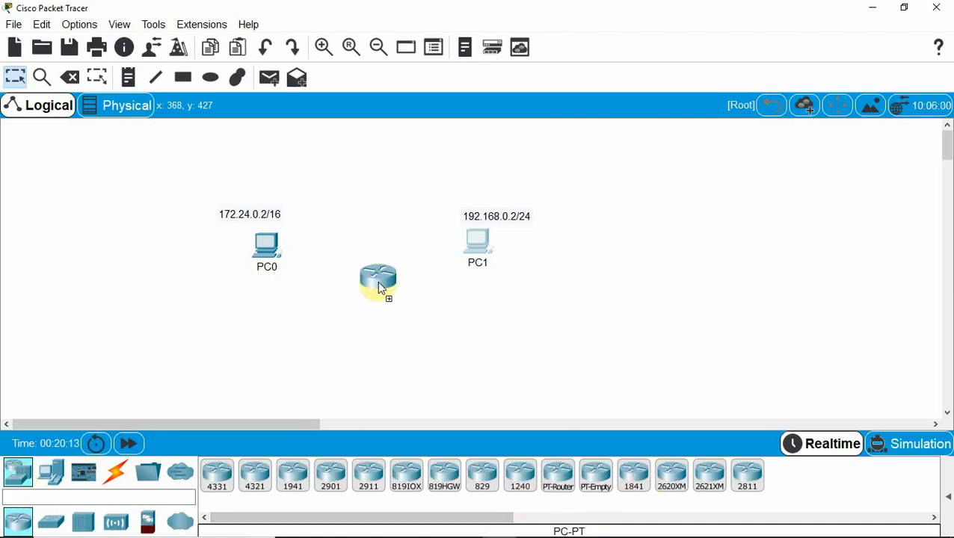
click(376, 256)
Step: Spread PC0 and PC1 farther from the router, keeping each address note above its PC
drag(477, 249, 538, 249)
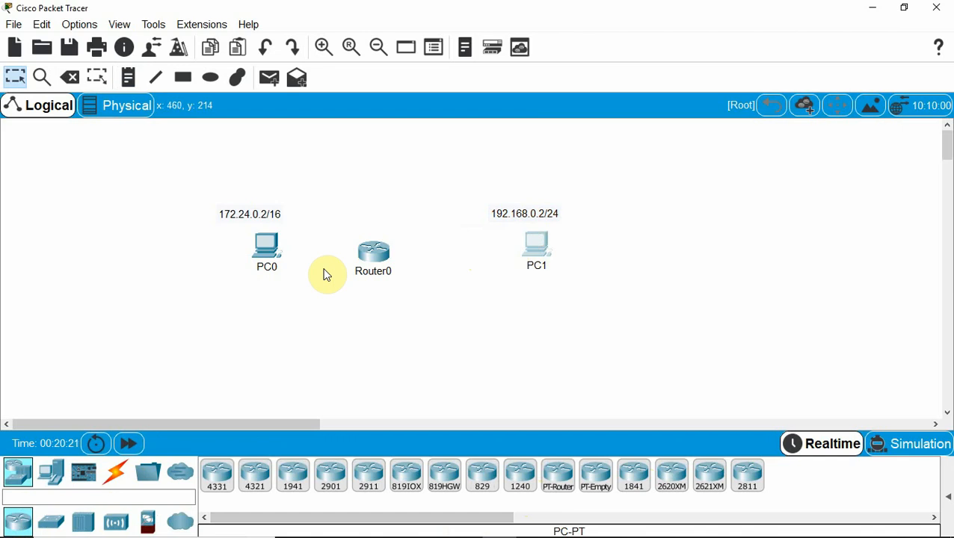
drag(269, 258, 239, 263)
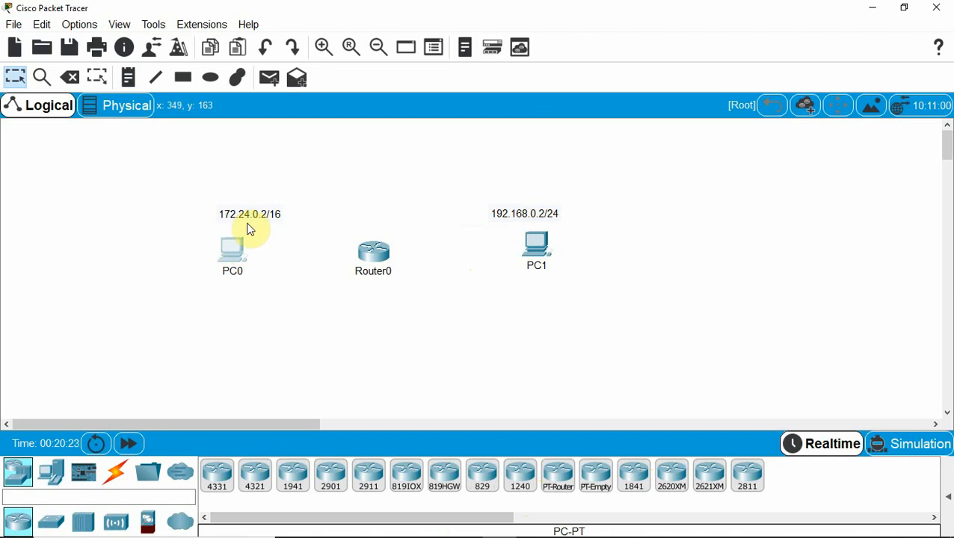
drag(246, 215, 214, 221)
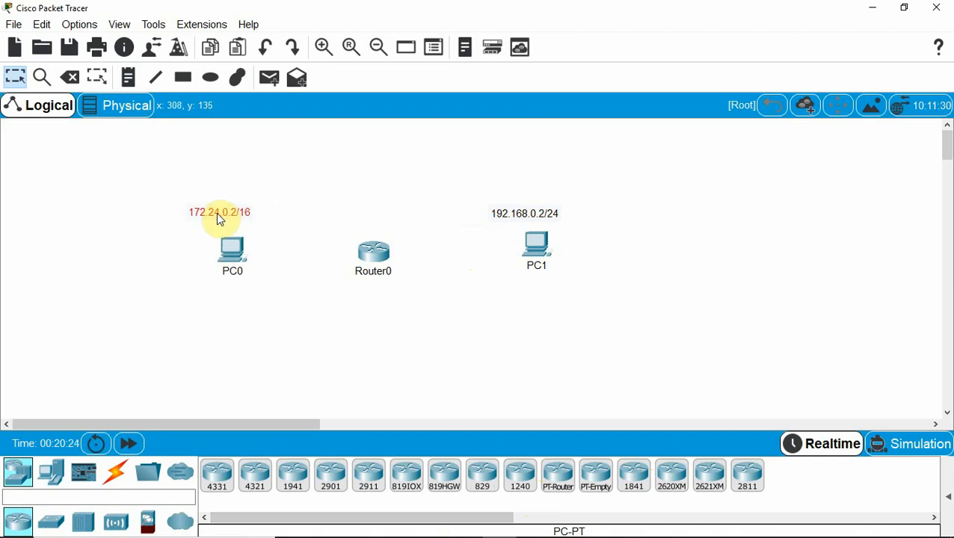
click(322, 48)
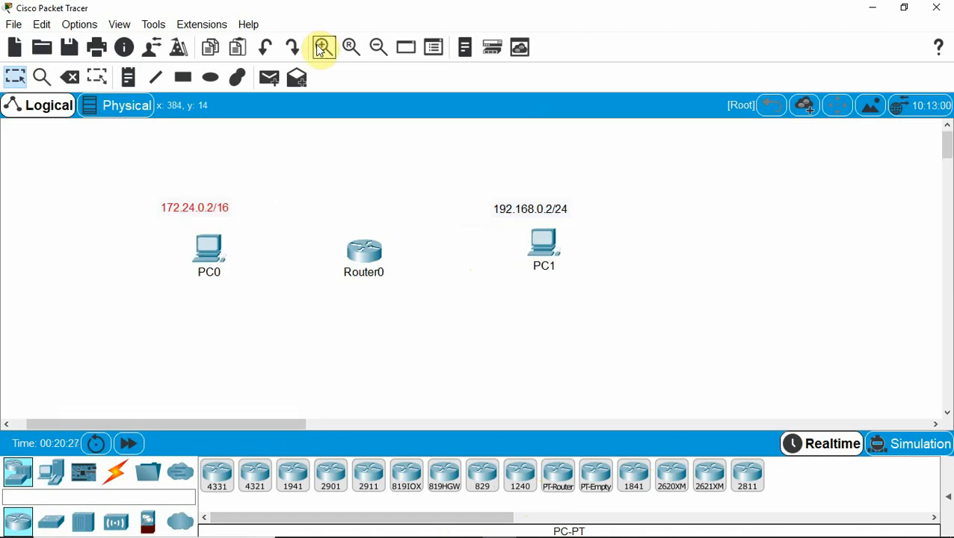
click(322, 48)
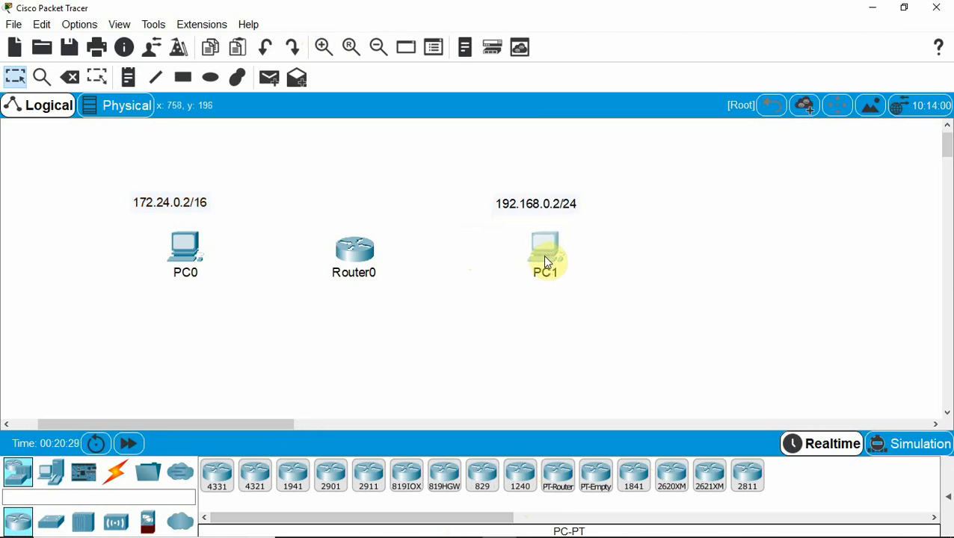
drag(545, 261, 540, 263)
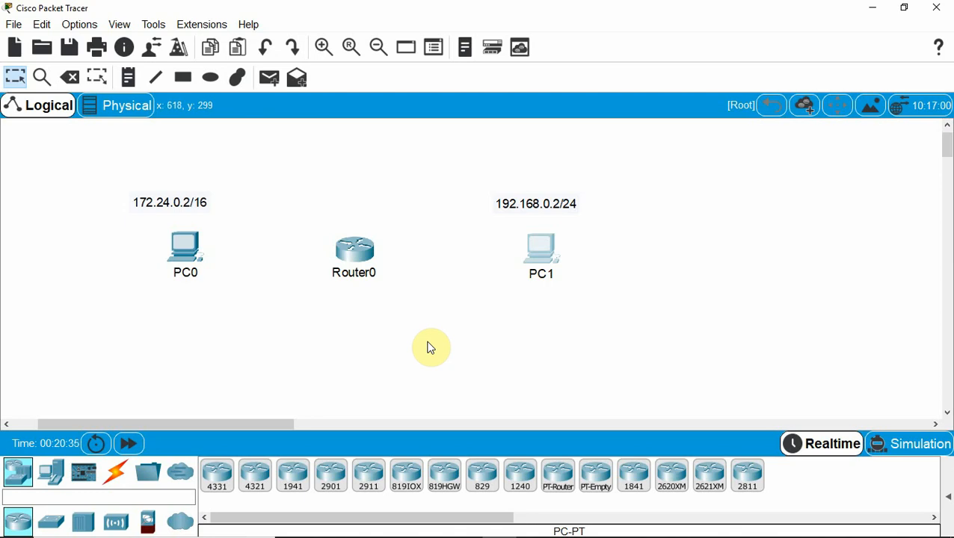
Step: Connect PC0 to Router0 and Router0 to PC1 using the automatically chosen connection type
mouse_move(364, 259)
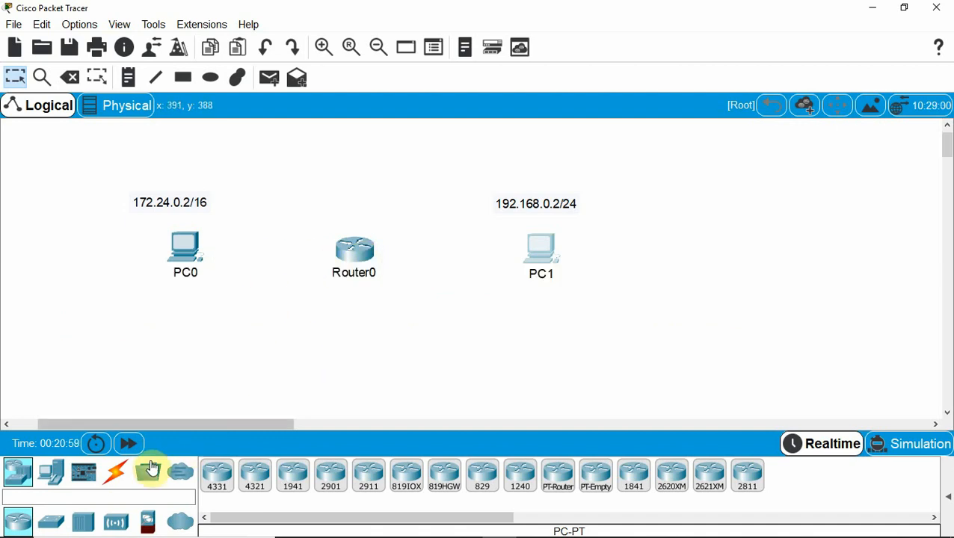
click(120, 474)
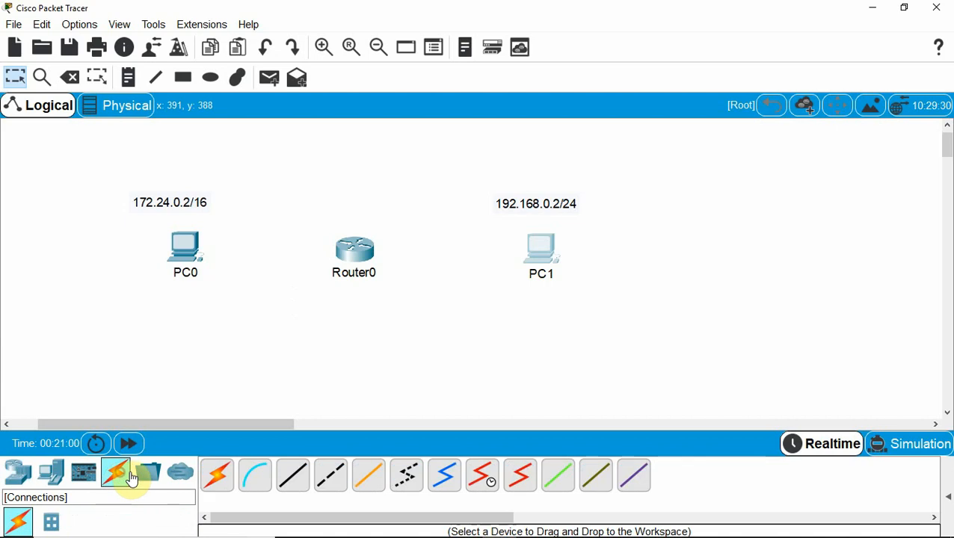
click(217, 479)
click(201, 246)
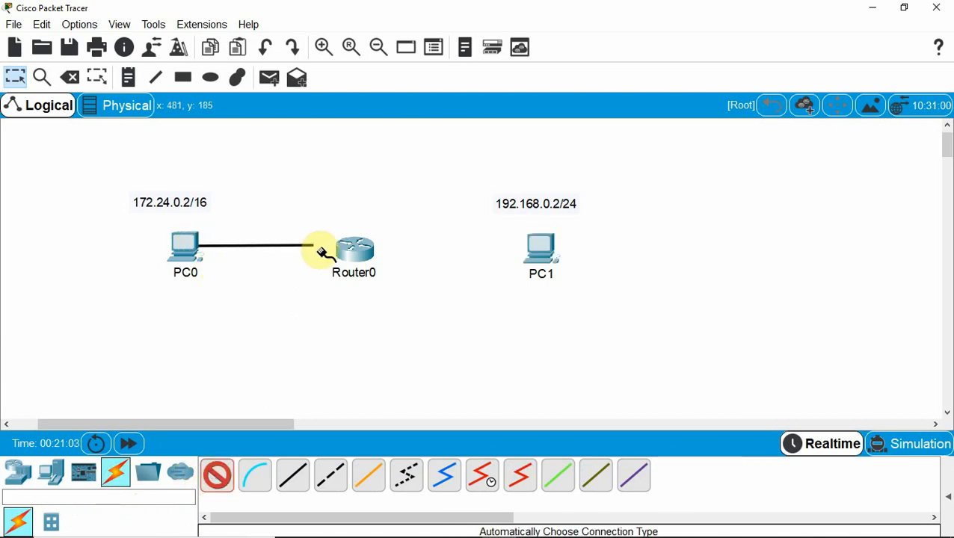
click(341, 254)
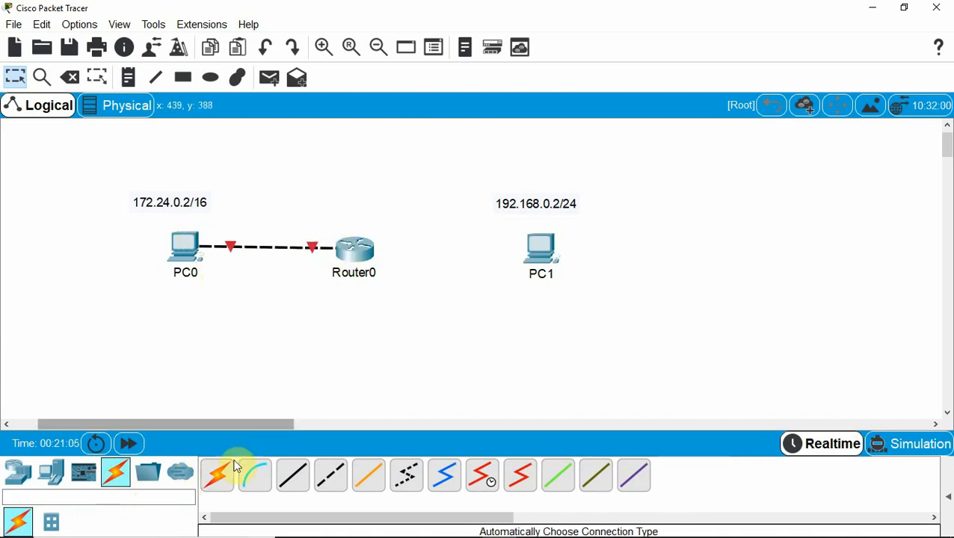
click(216, 474)
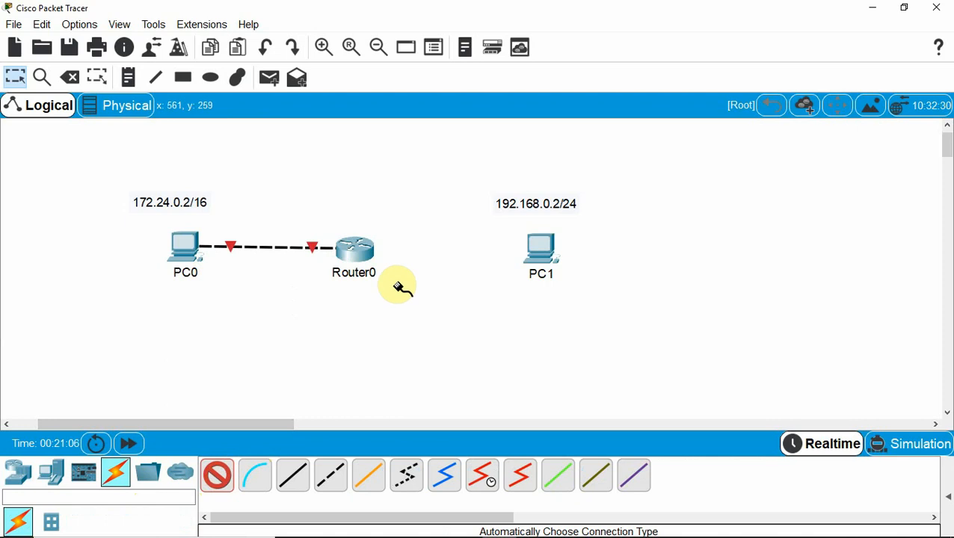
click(372, 251)
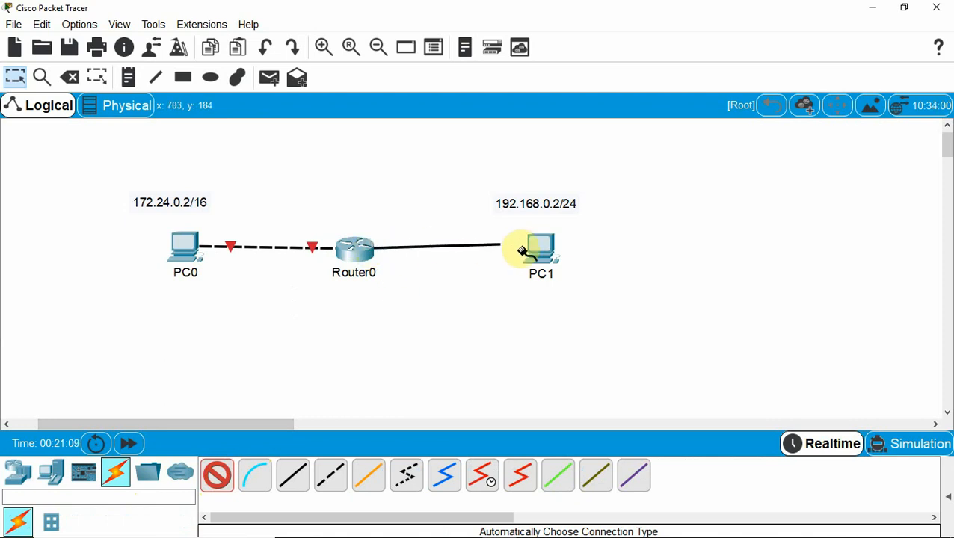
click(527, 252)
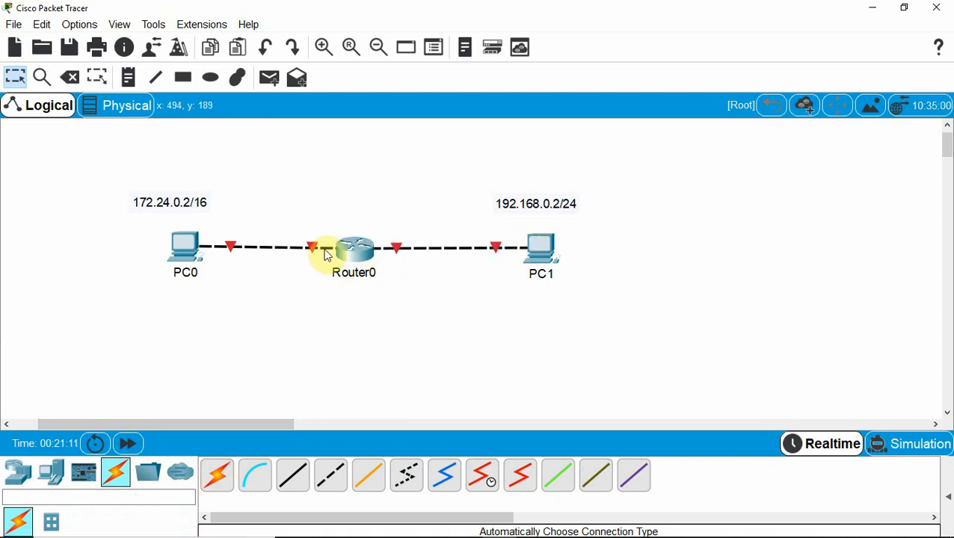
Step: Add a text note reading "Fa0/0" and position it above Router0's end of the link to PC0
mouse_move(326, 255)
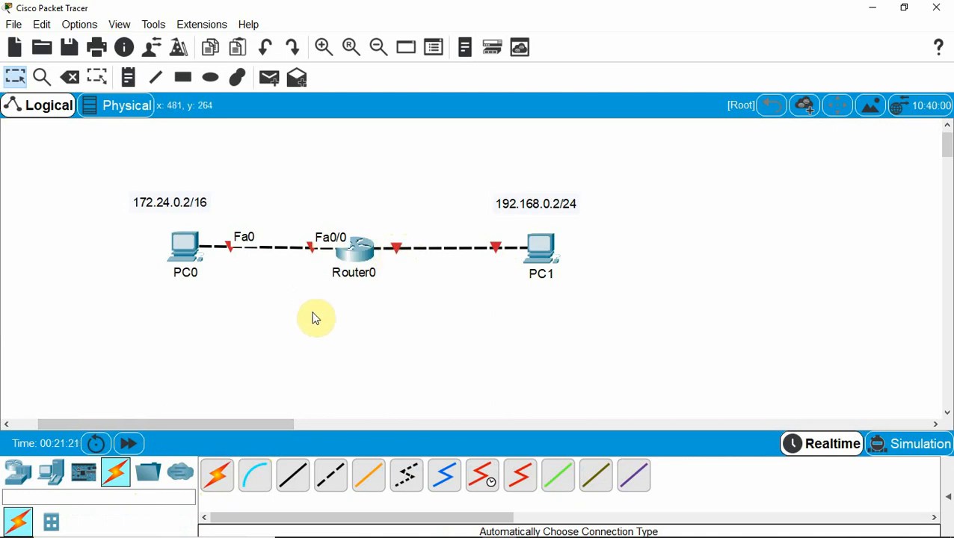
click(130, 79)
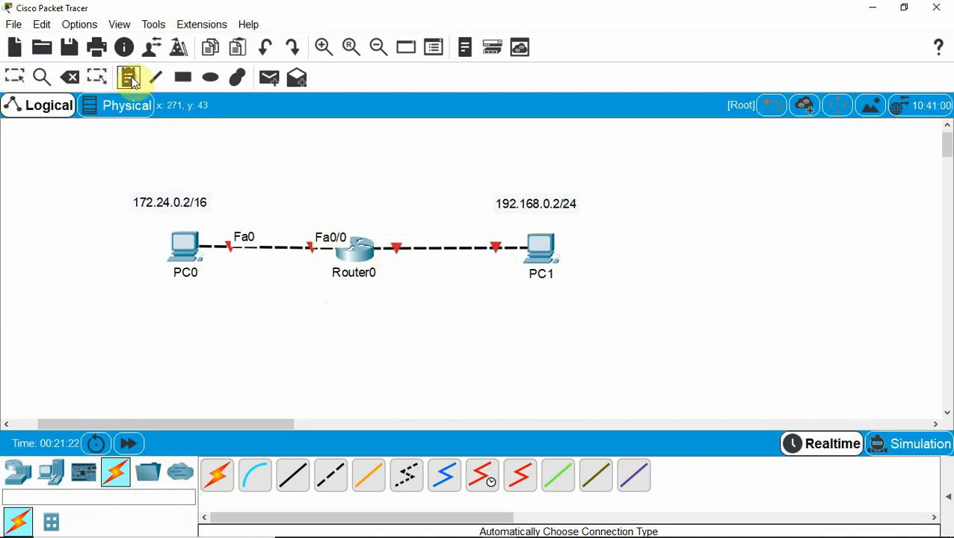
click(303, 218)
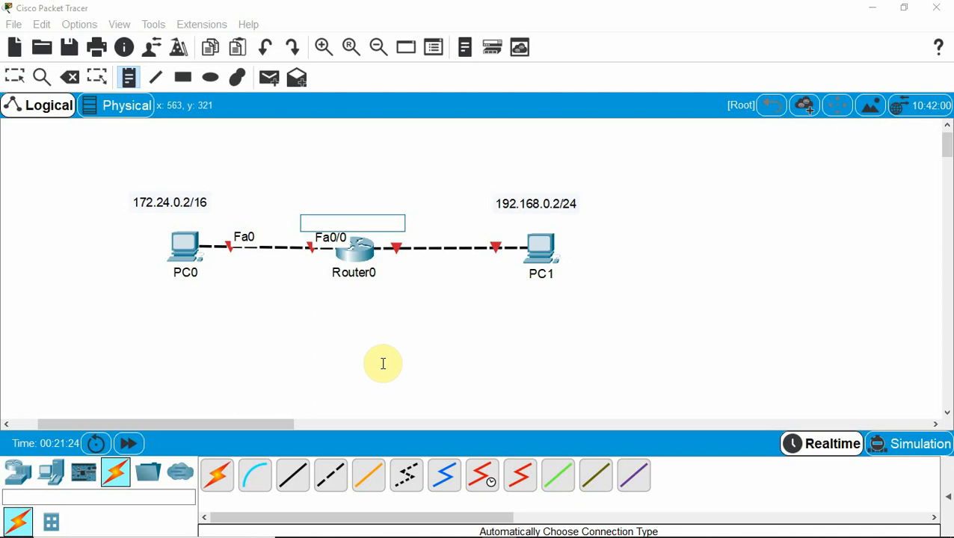
text(F)
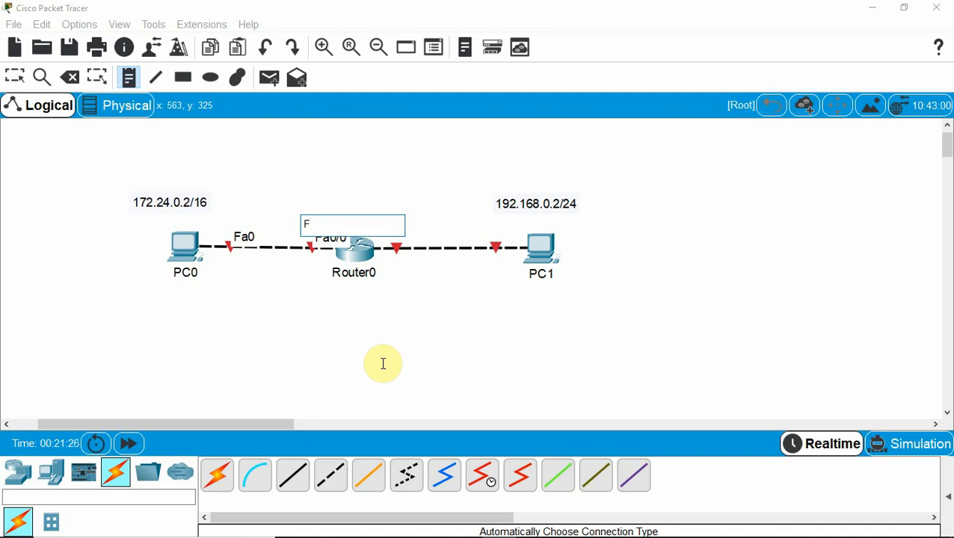
text(a0/0)
click(361, 351)
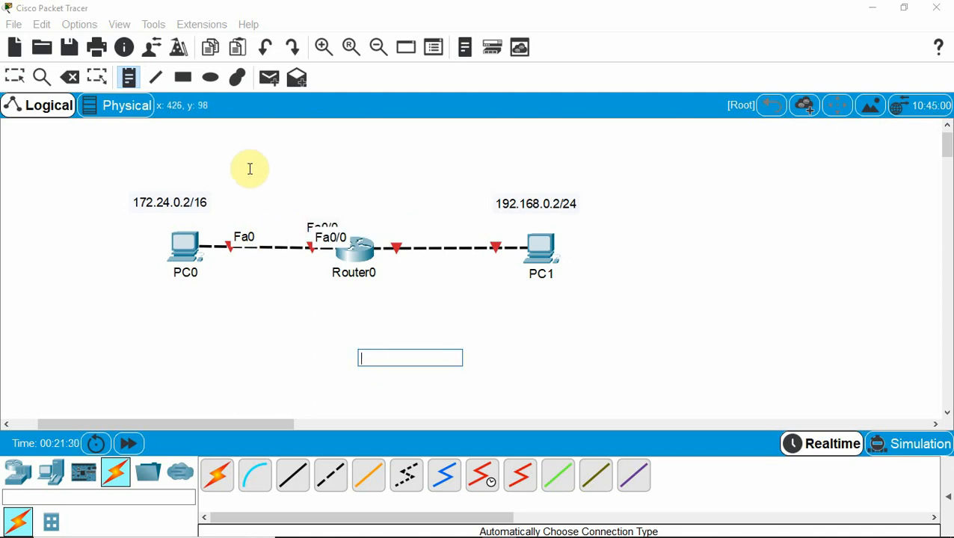
click(15, 77)
drag(317, 226, 309, 213)
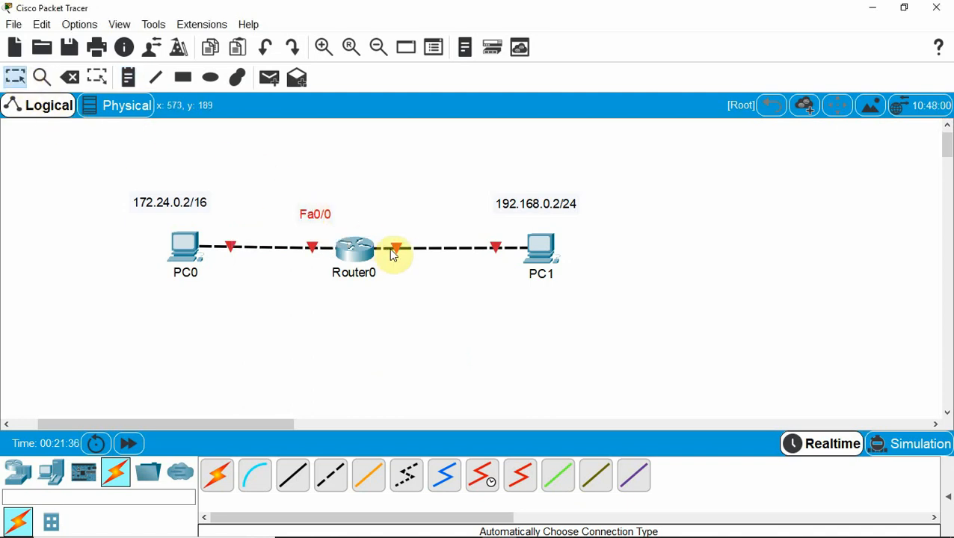
Step: Add a text note reading "Fa0/1" above Router0's end of the link to PC1 and return to the selection tool
mouse_move(393, 255)
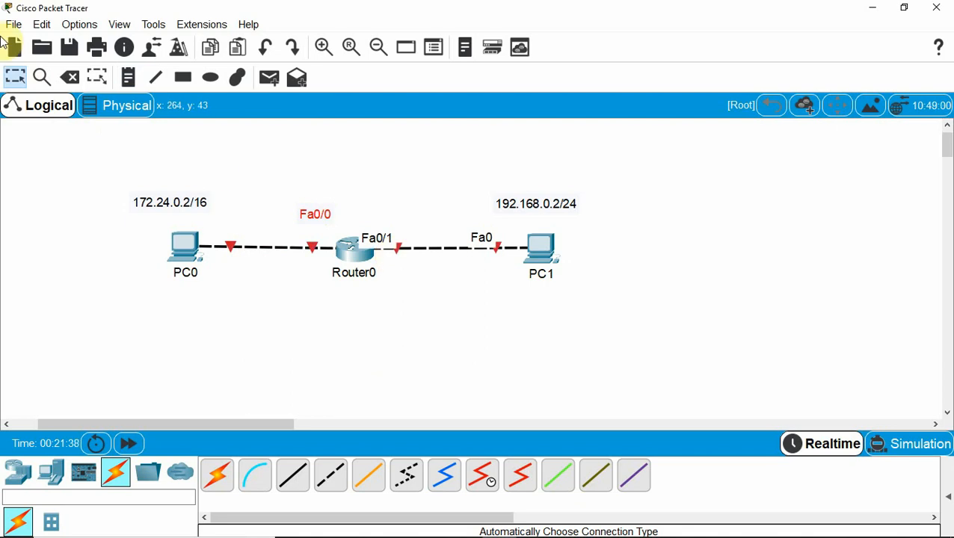
click(126, 83)
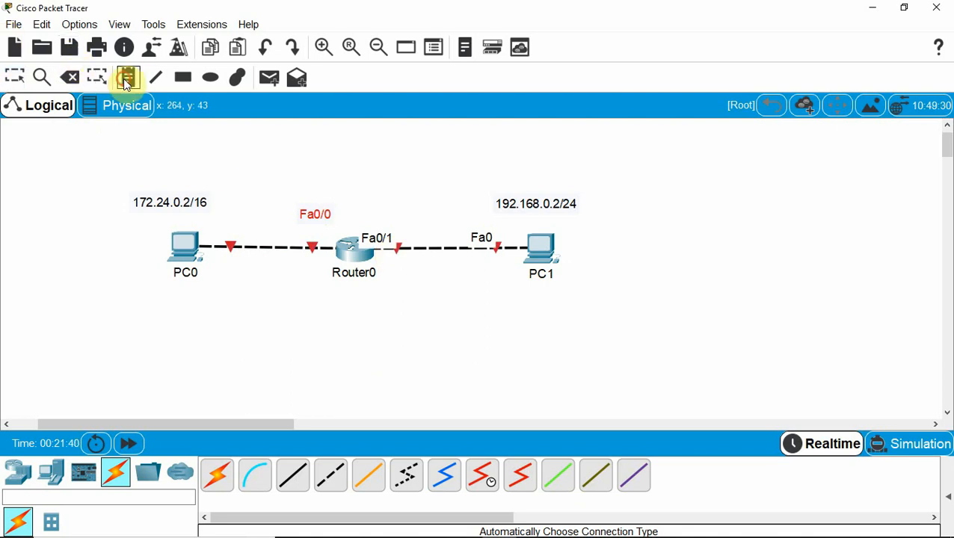
click(372, 213)
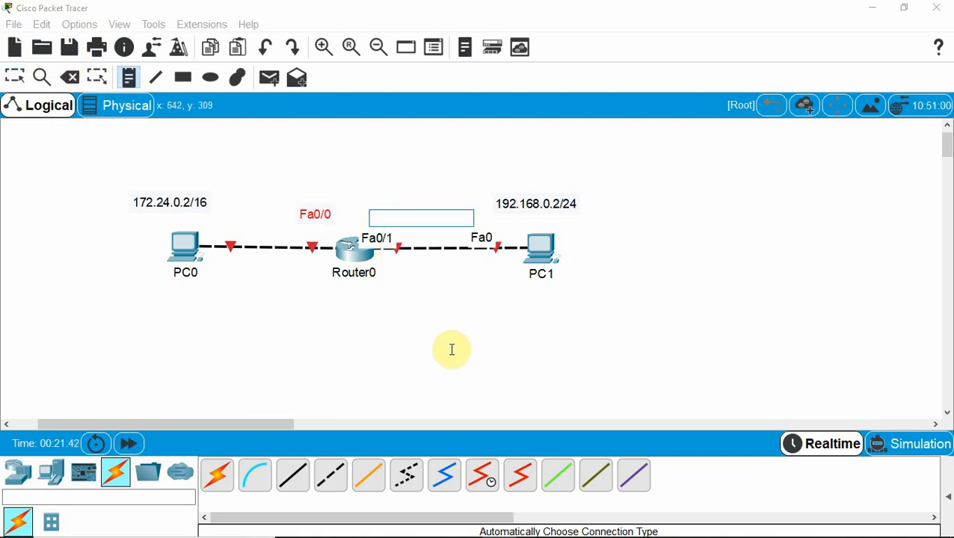
text(Fa)
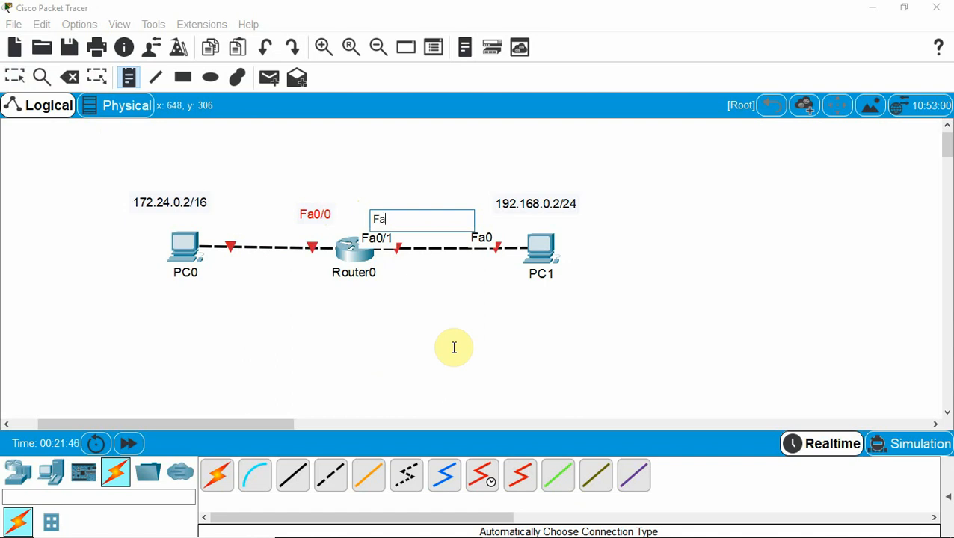
text(0/1)
click(318, 375)
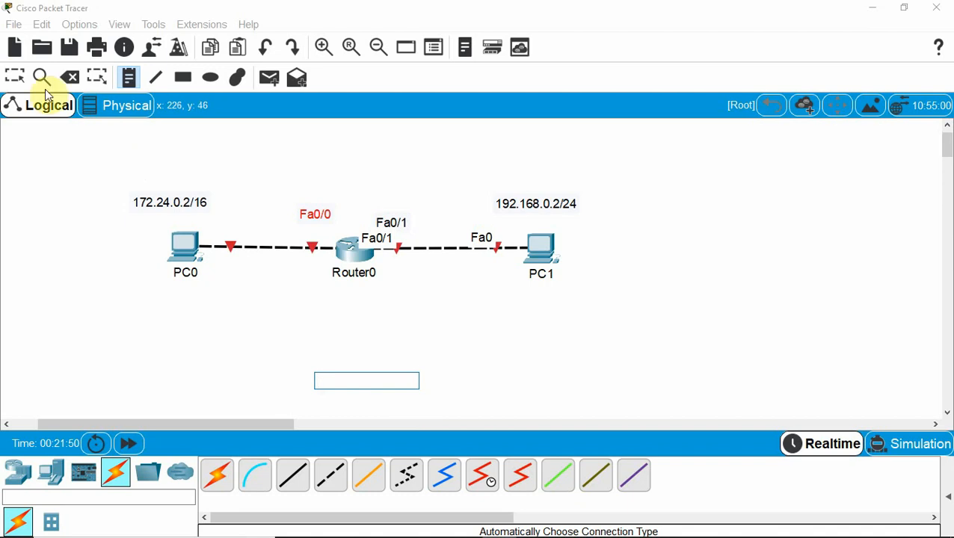
click(13, 80)
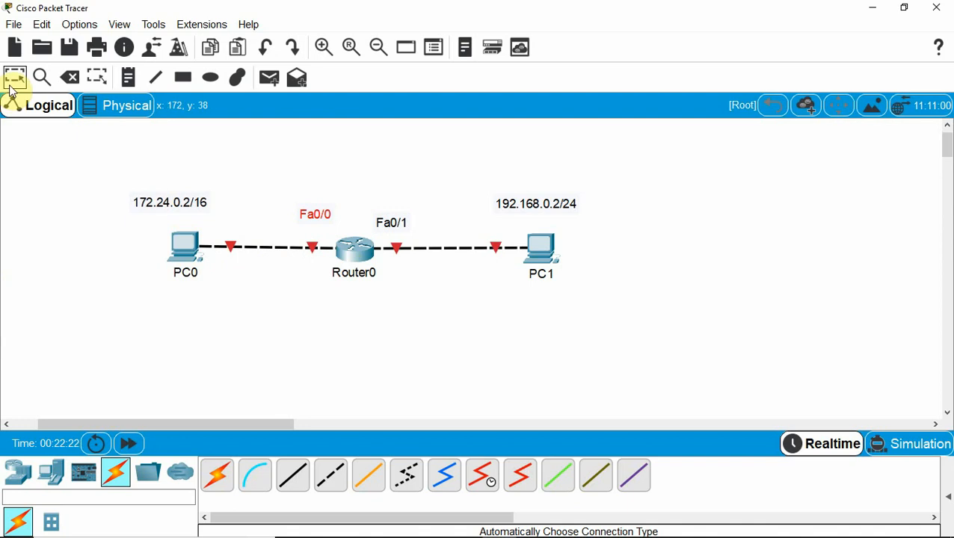
Step: Configure PC0's FastEthernet0 with IP address 172.24.0.2 and subnet mask 255.255.0.0, and close its configuration window
click(188, 249)
click(185, 251)
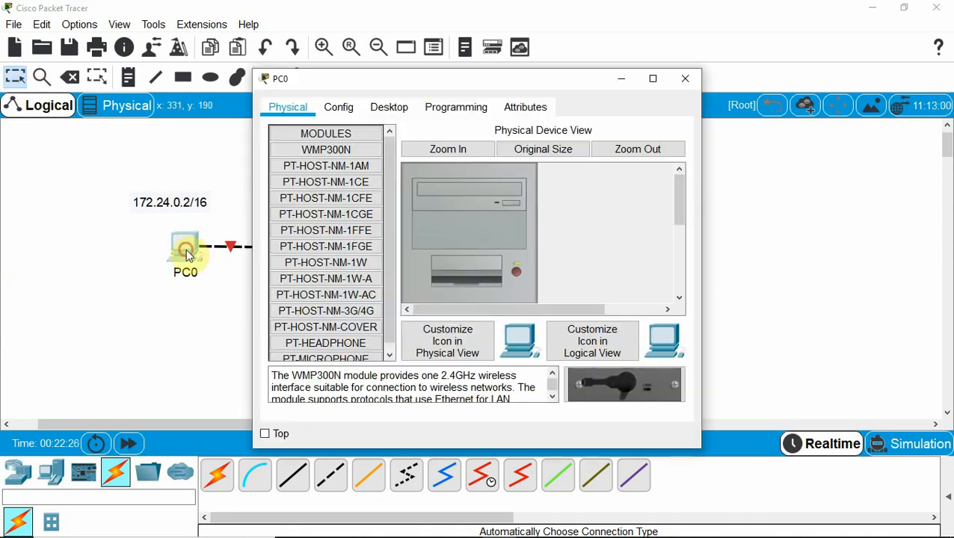
click(343, 105)
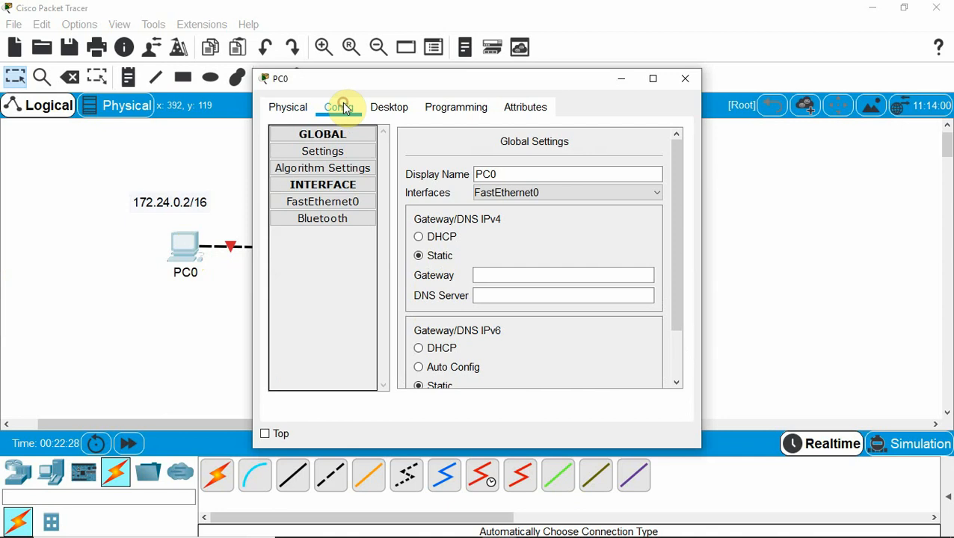
click(327, 204)
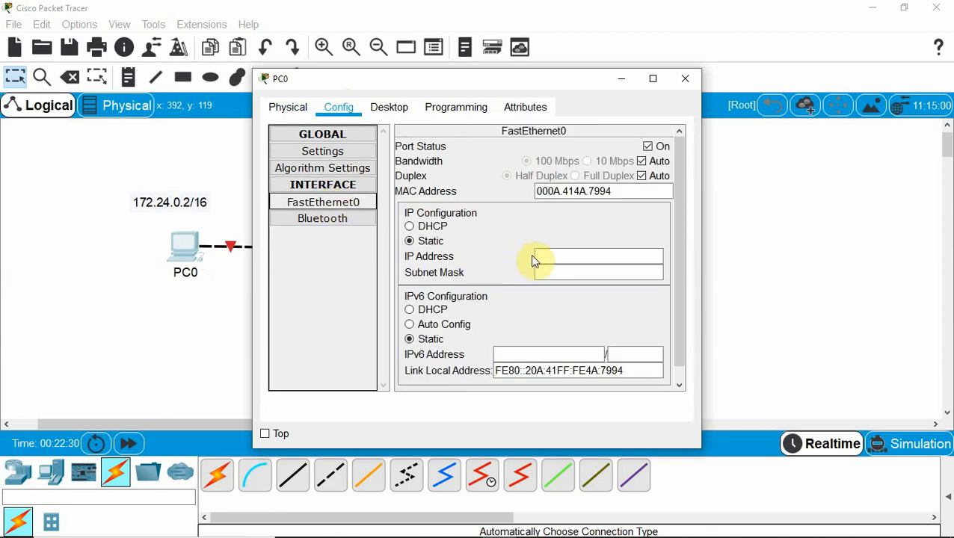
click(542, 256)
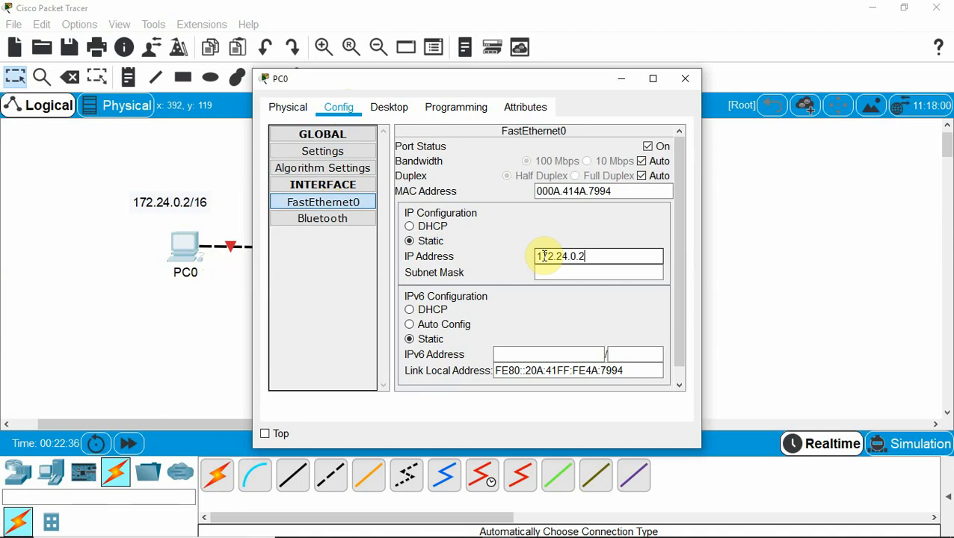
key(Tab)
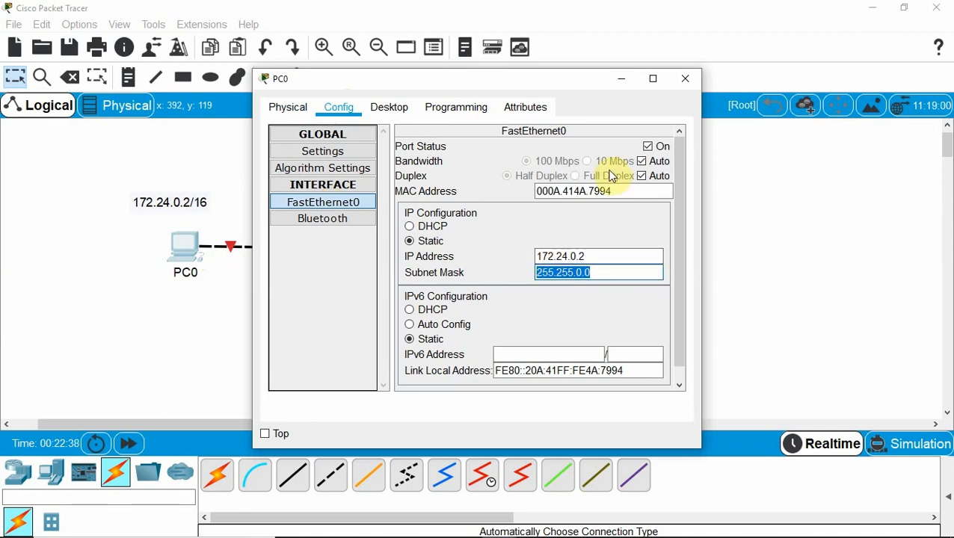
click(686, 80)
Step: Configure PC1's FastEthernet0 with IP address 192.168.0.2 and subnet mask 255.255.255.0, and close its configuration window
click(543, 248)
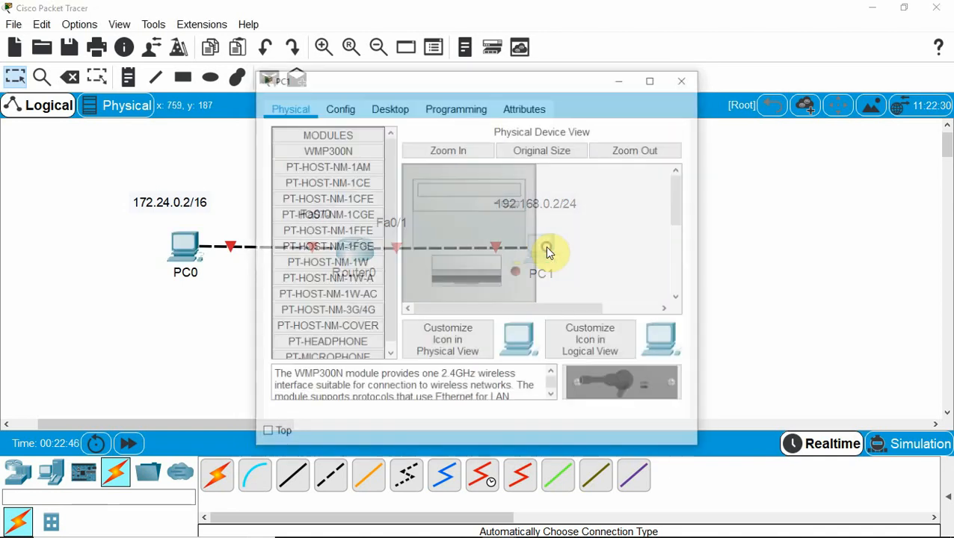
click(389, 108)
click(340, 105)
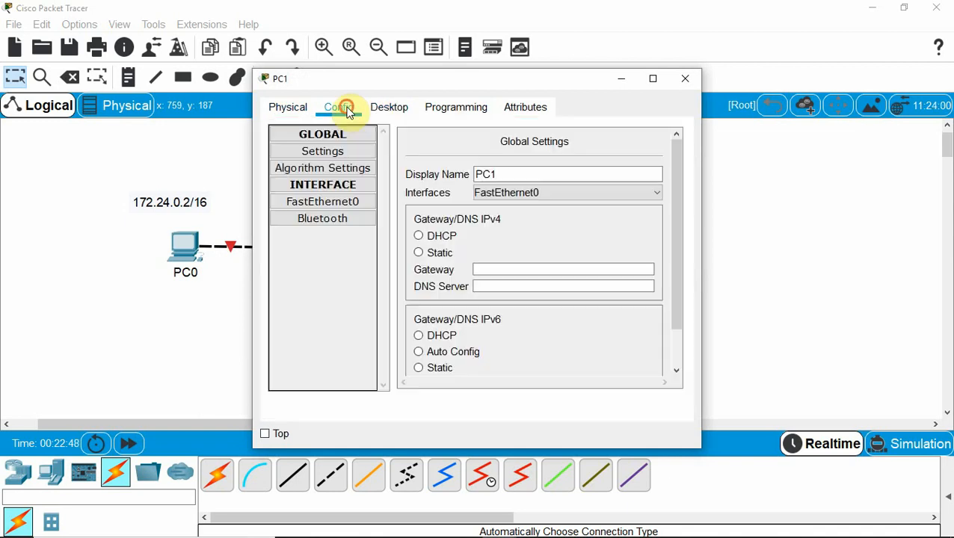
click(329, 202)
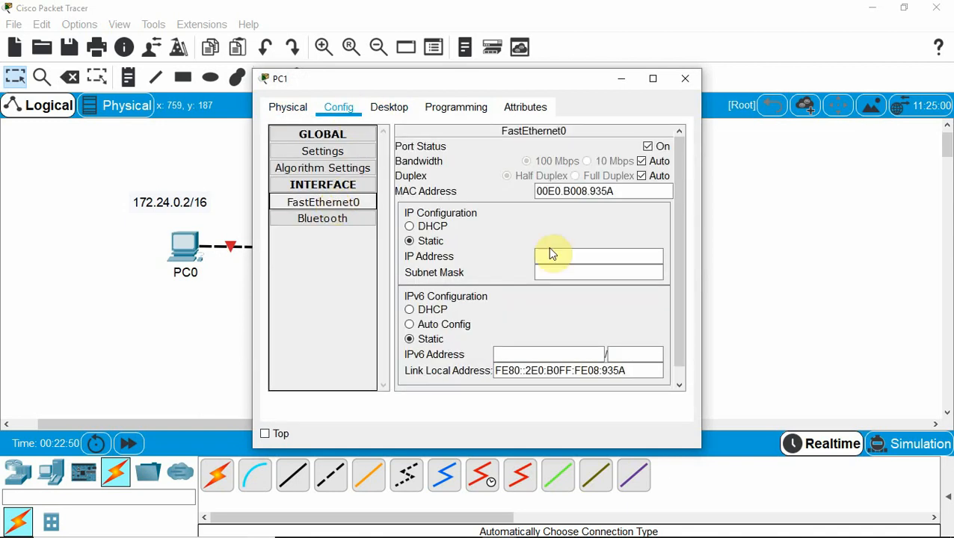
click(570, 252)
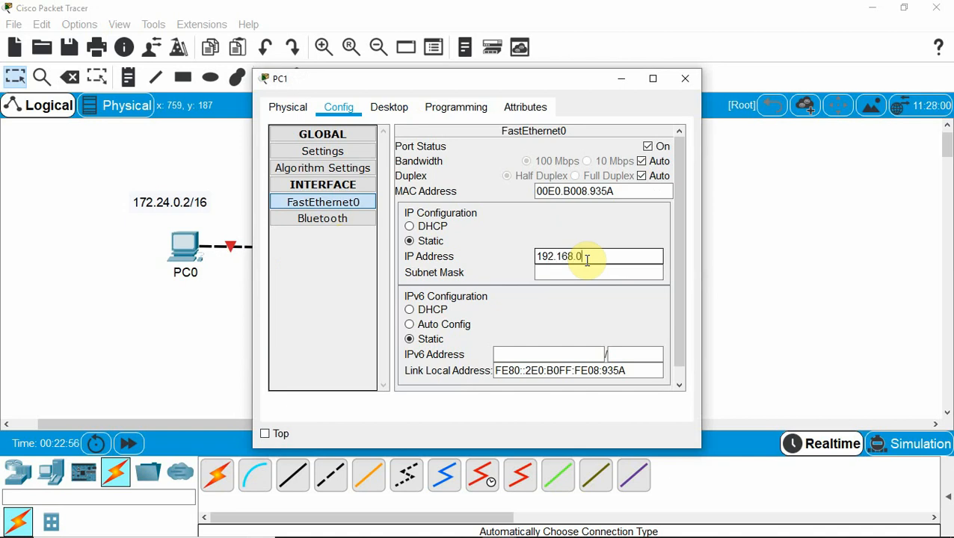
key(Tab)
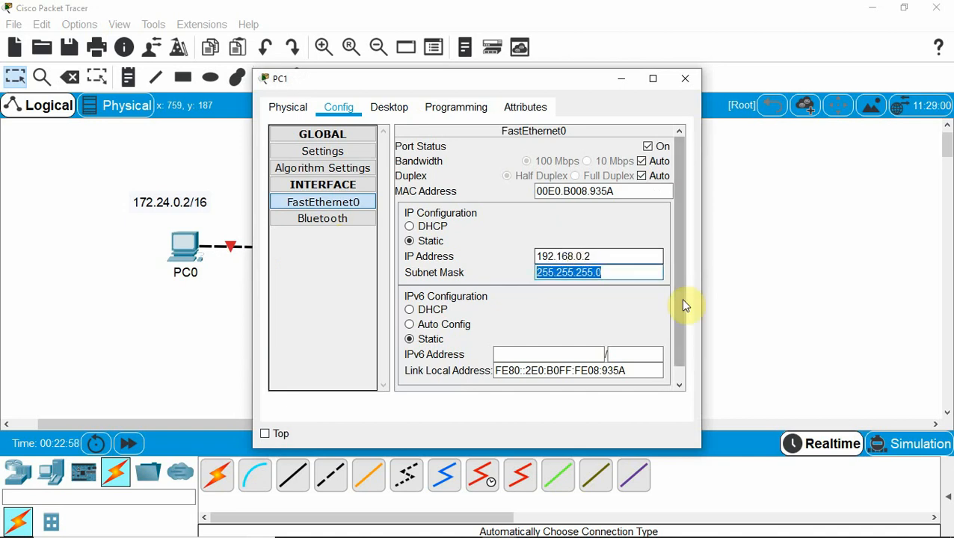
click(682, 79)
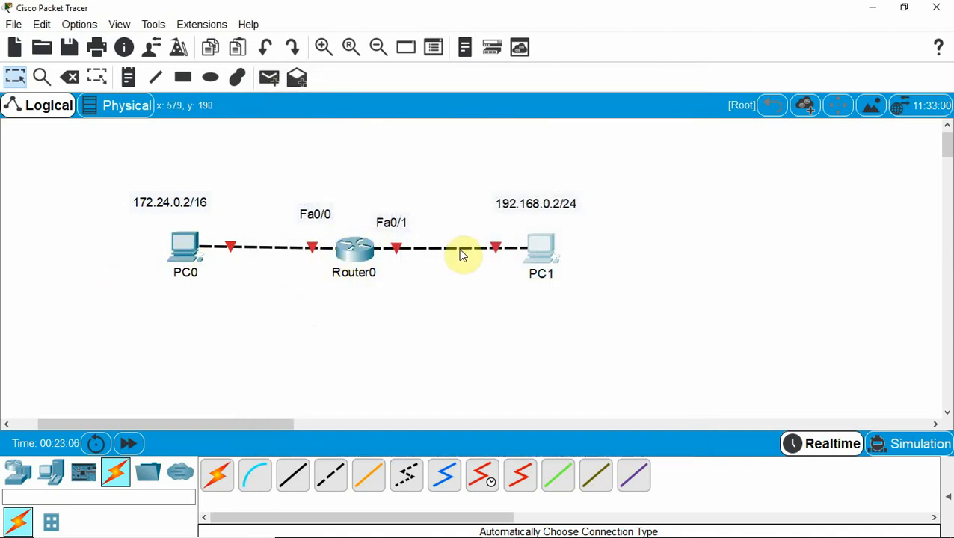
Step: Test connectivity to PC1 by running "ping 192.168.0.2" in PC0's Command Prompt, and minimize the PC0 window
click(187, 249)
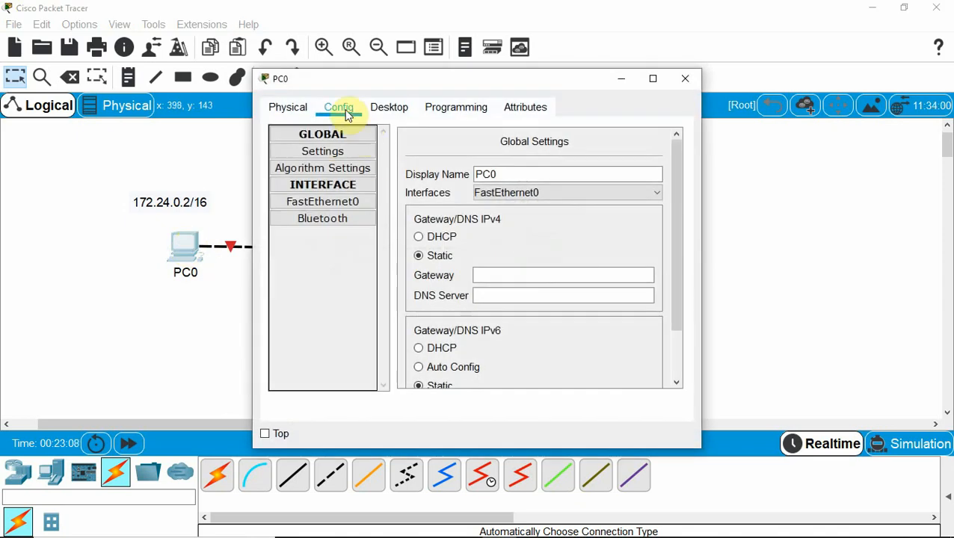
click(376, 106)
click(580, 163)
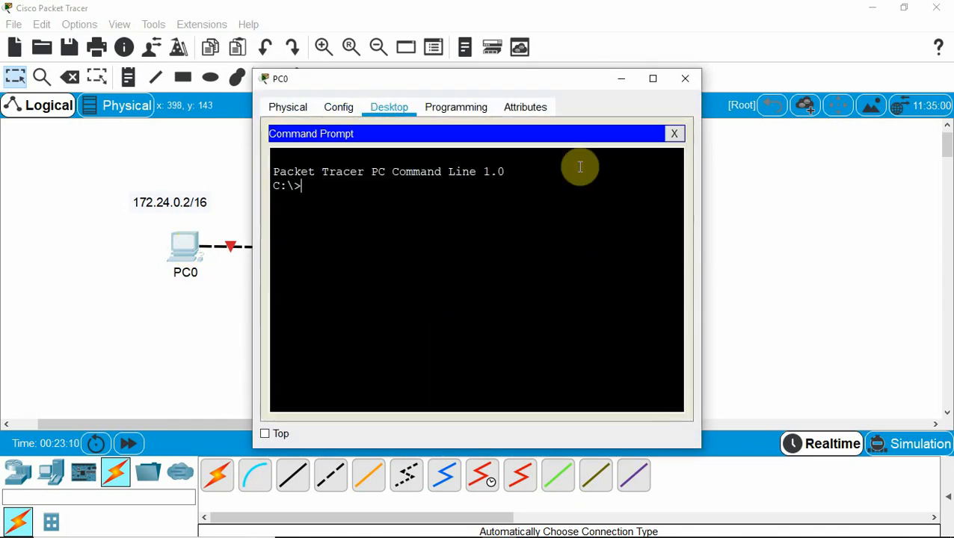
text(ping 192.168.0)
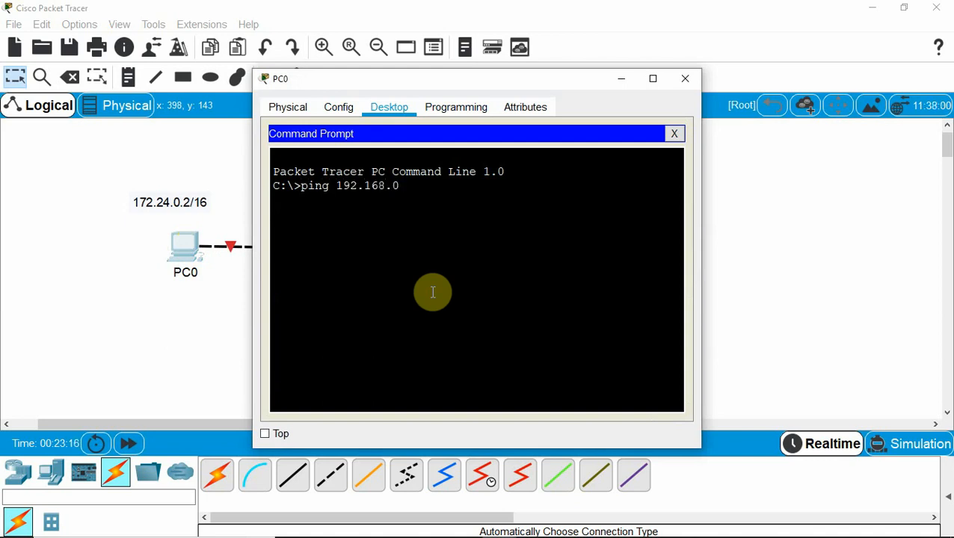
text(.2)
key(Return)
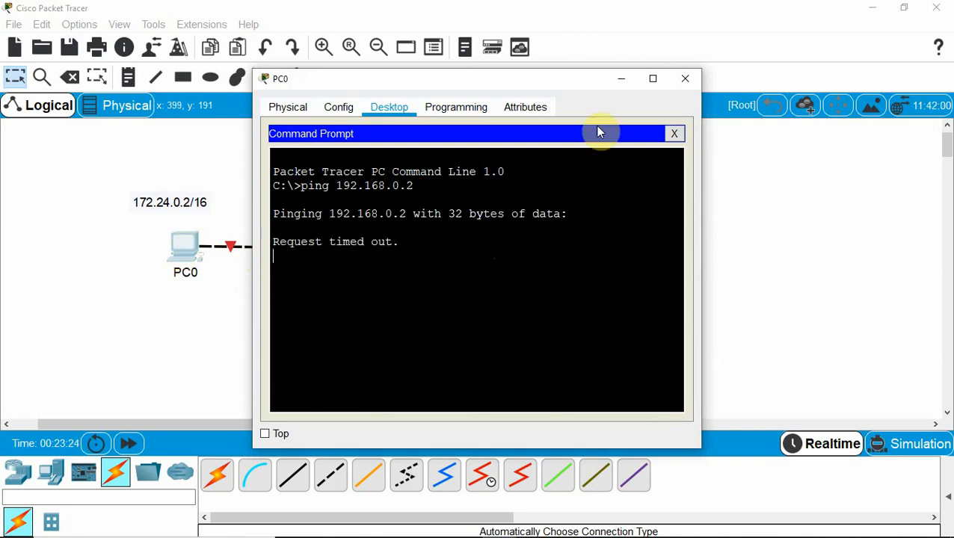
click(620, 80)
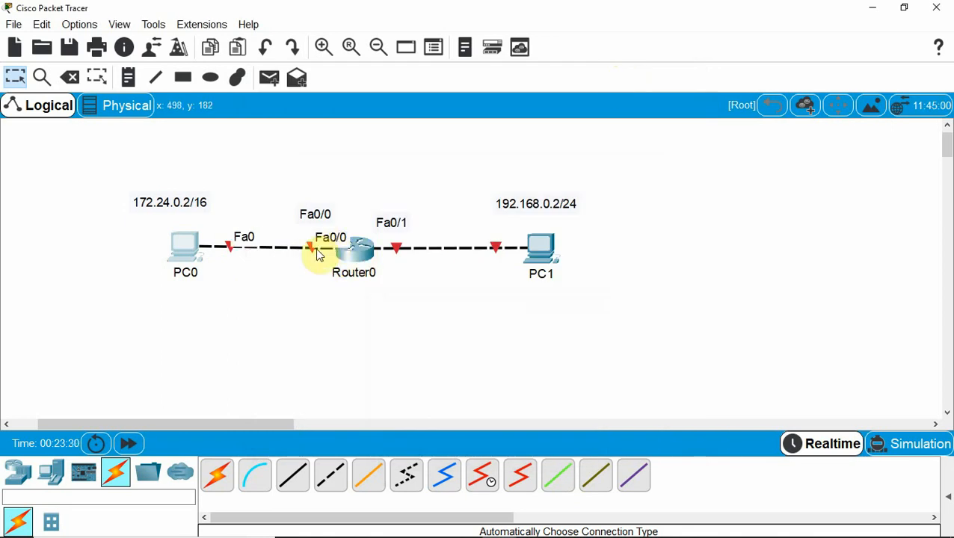
Step: Add a text note reading "172.24.0.1/16" and move it beside Router0, under its link to PC0
click(128, 77)
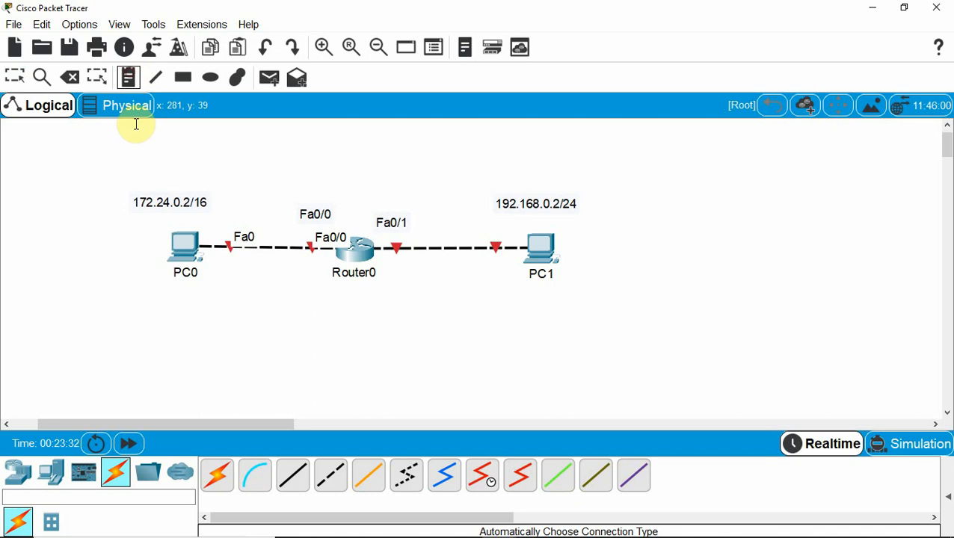
click(291, 284)
text(172.24.0.1/16)
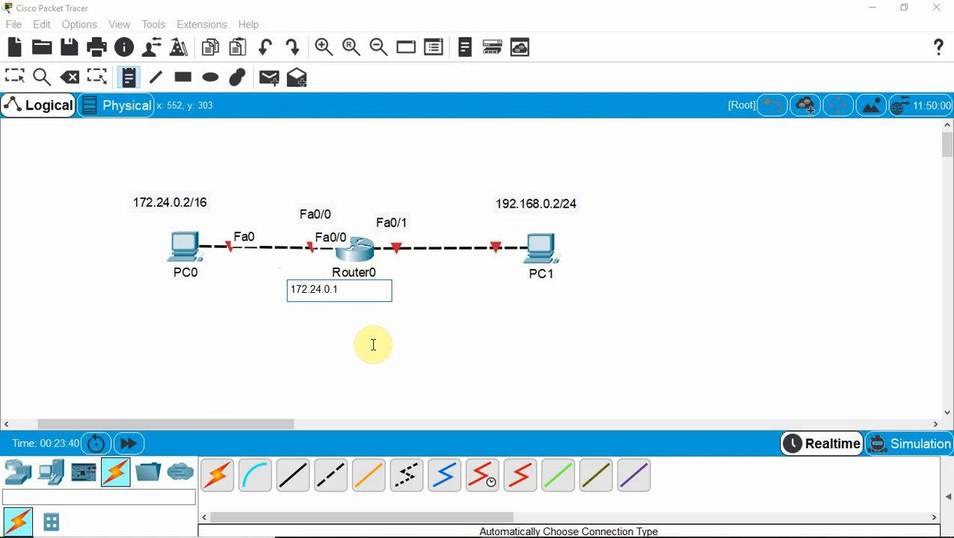
click(419, 351)
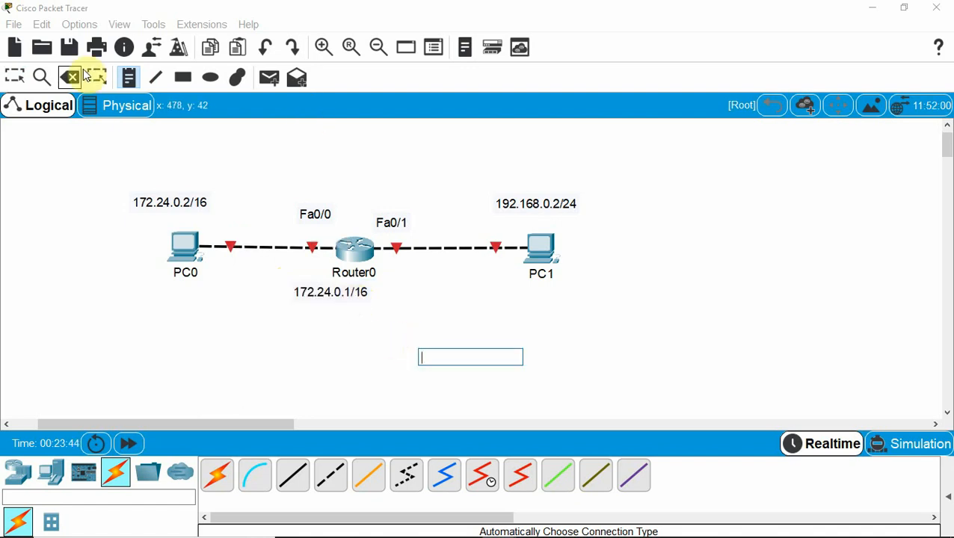
click(15, 77)
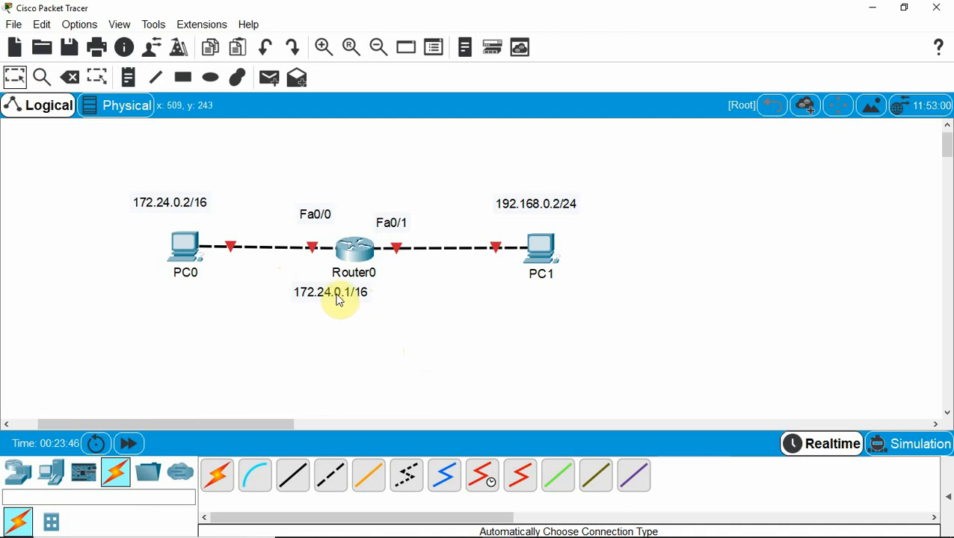
drag(336, 300, 299, 271)
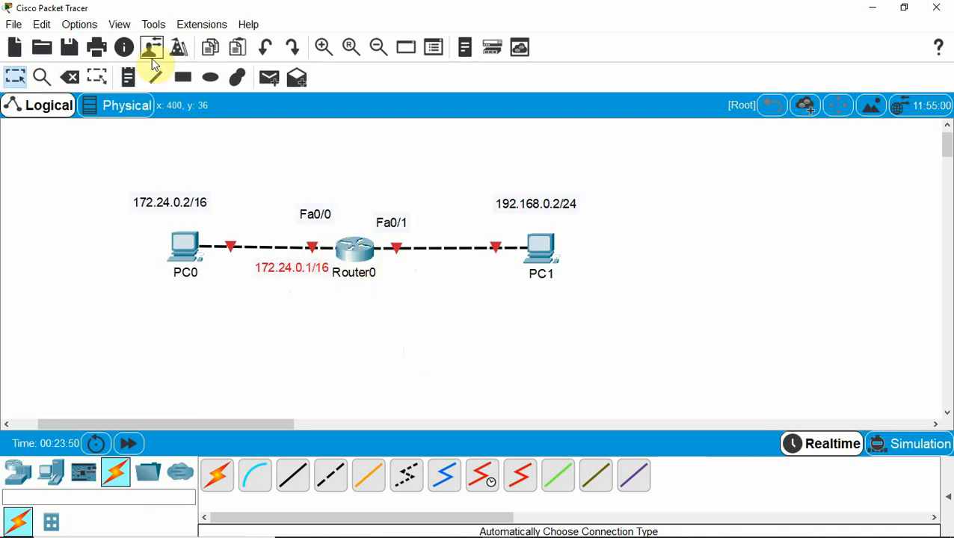
Step: Add a text note reading "192.168.0.2/24" beside Router0, under its link to PC1, and return to selection mode
click(127, 77)
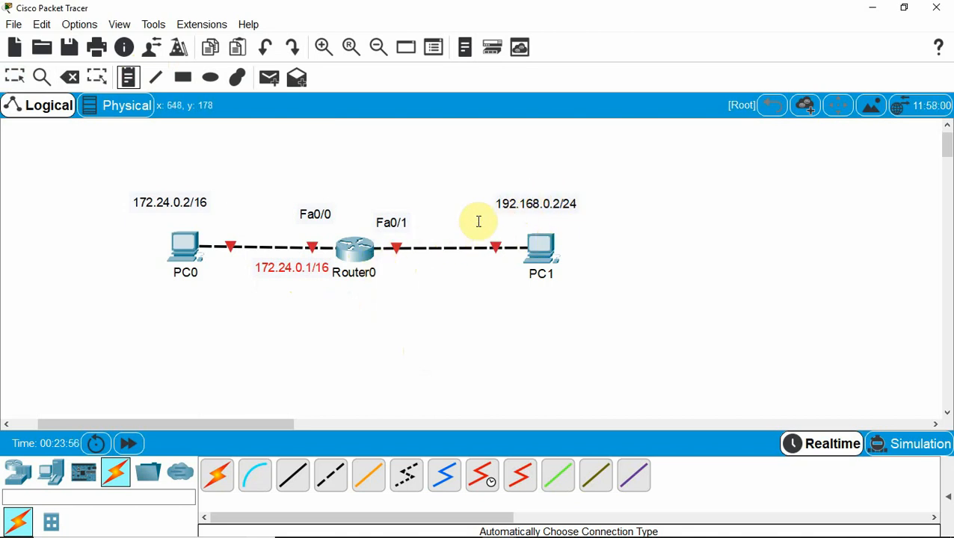
click(387, 263)
text(1)
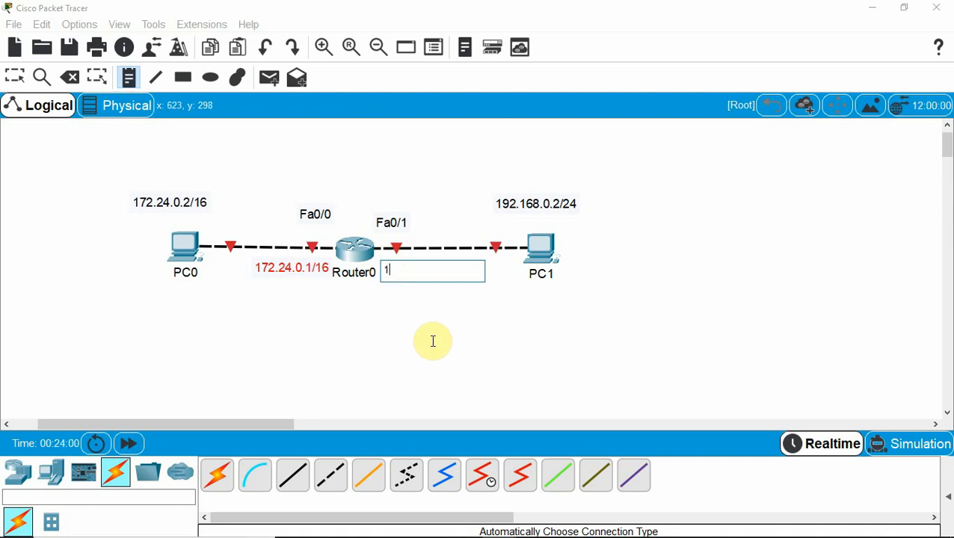
text(92.168.0.2/24)
click(458, 329)
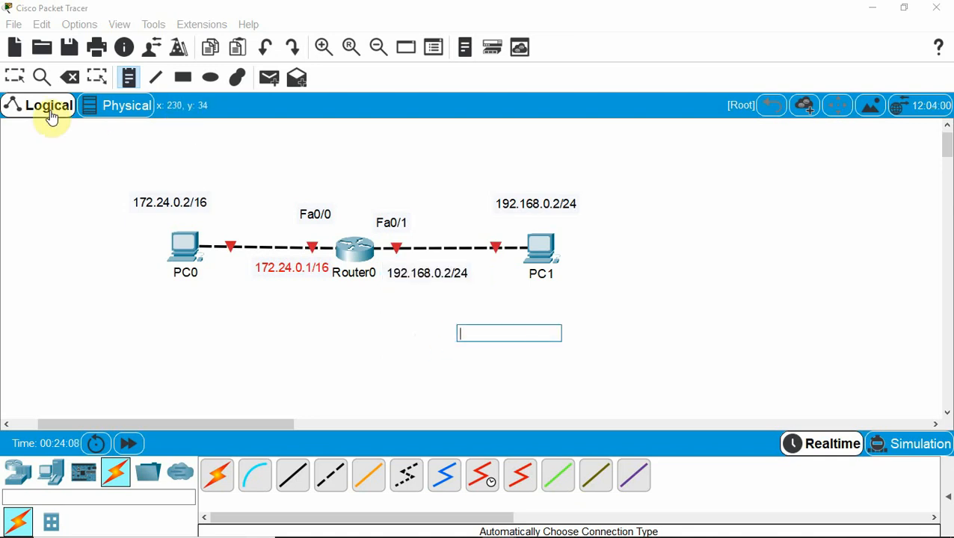
click(15, 81)
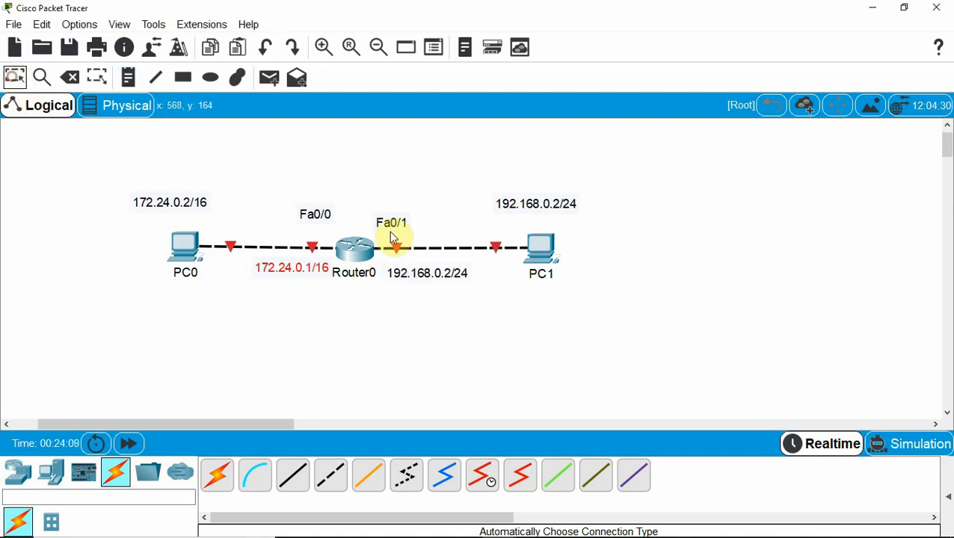
Step: Configure Router0's FastEthernet0/0 with IP address 172.24.0.1 and subnet mask 255.255.0.0, and turn its port on
click(356, 251)
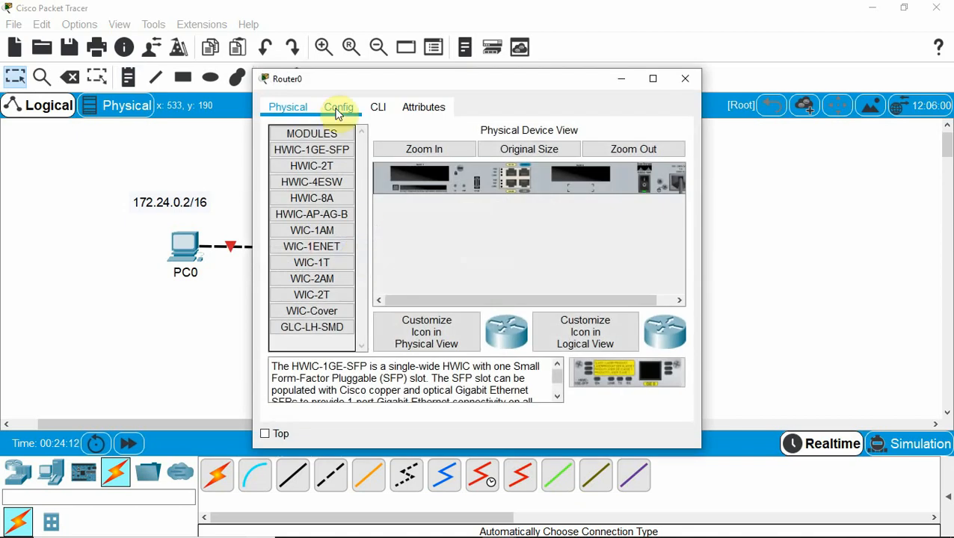
click(338, 109)
click(285, 109)
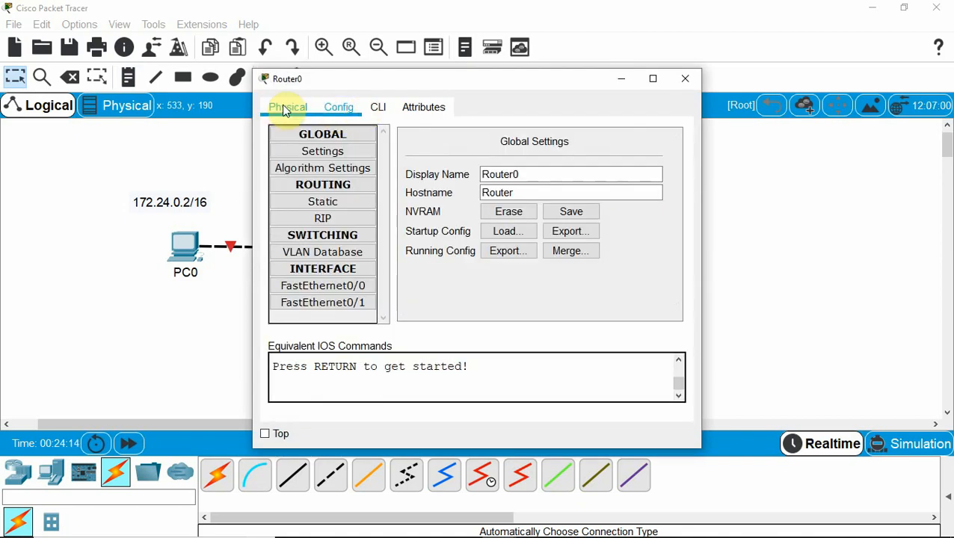
click(378, 110)
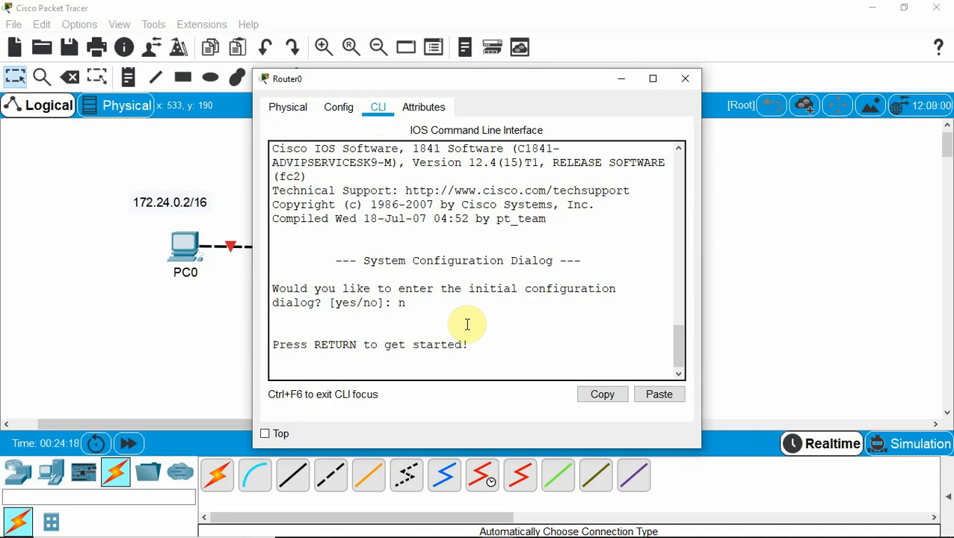
click(334, 109)
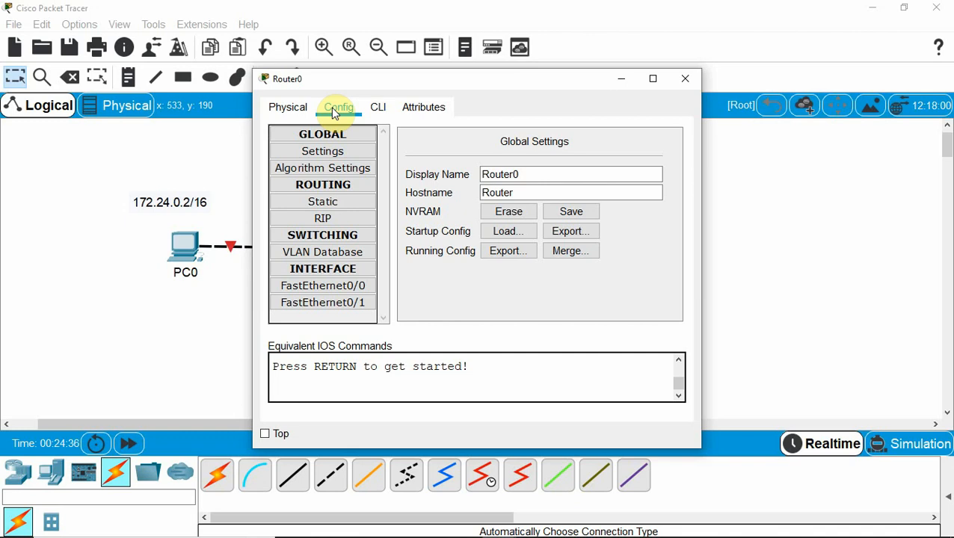
click(327, 287)
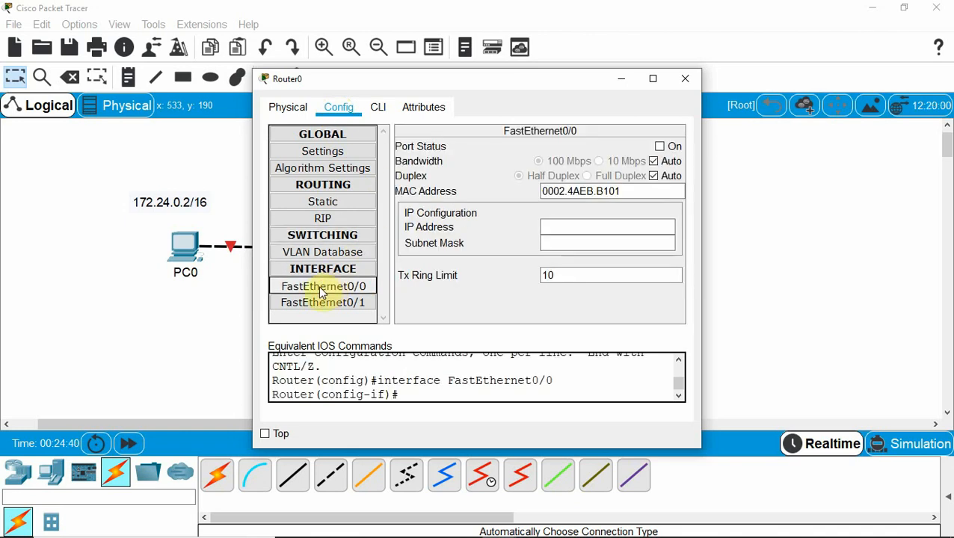
click(550, 228)
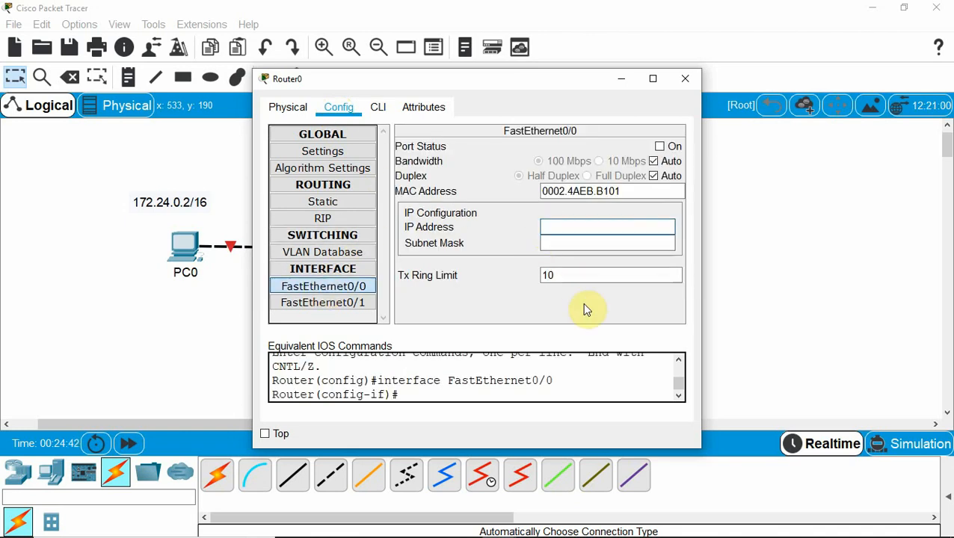
text(172.24.0.1)
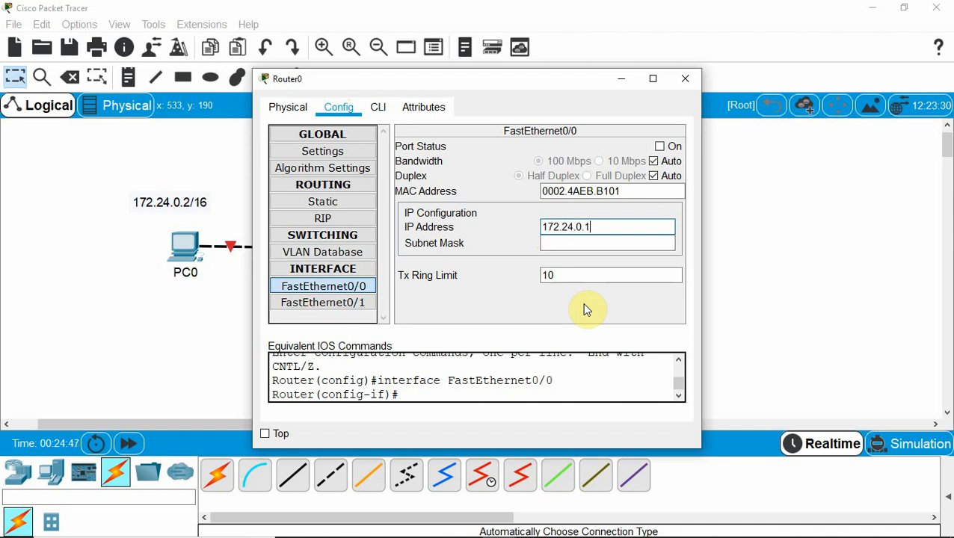
key(Tab)
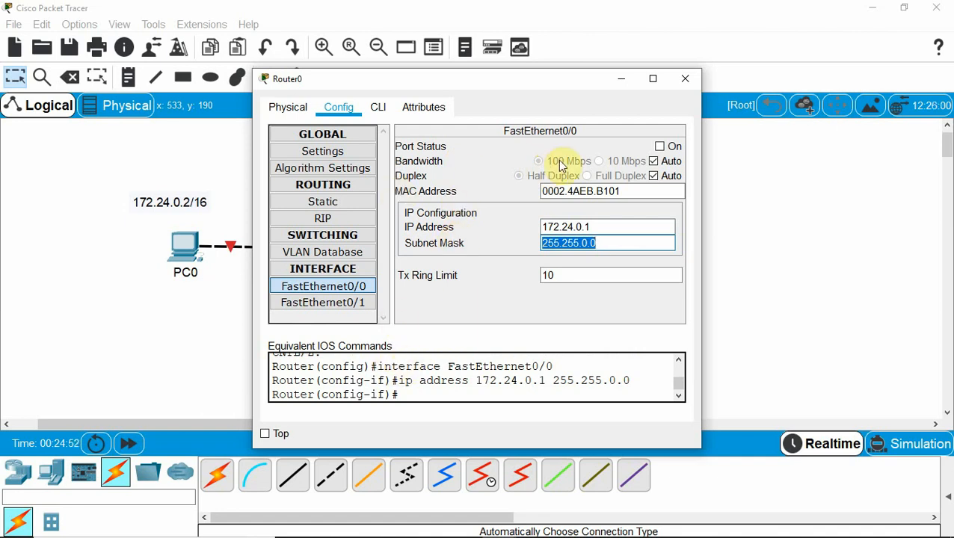
click(659, 147)
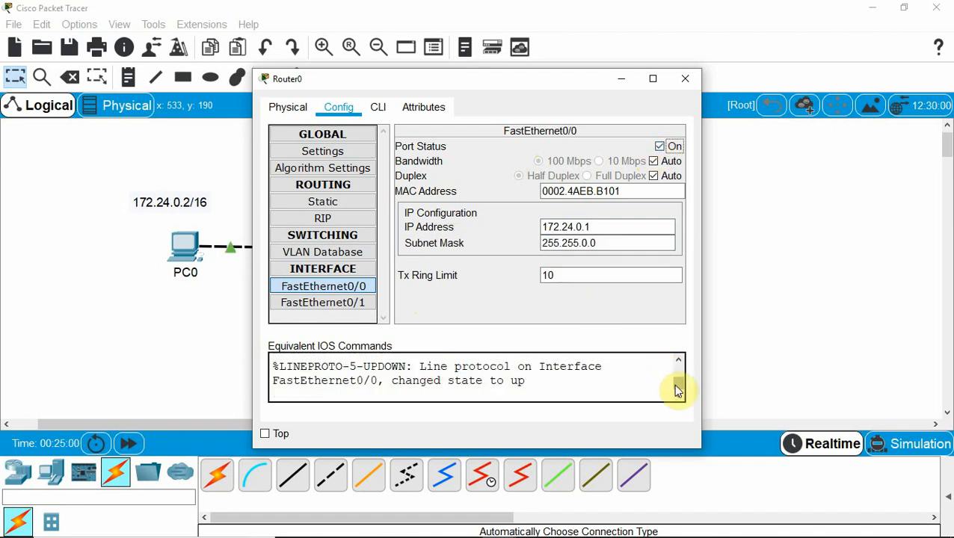
drag(677, 390, 677, 396)
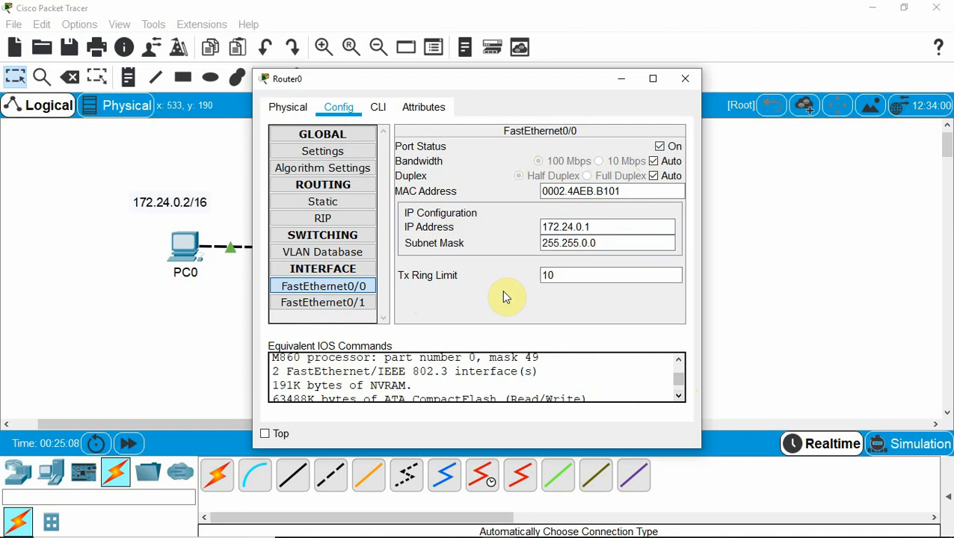
Step: Configure Router0's FastEthernet0/1 with IP address 192.168.0.1 and subnet mask 255.255.255.0, and turn its port on
click(333, 305)
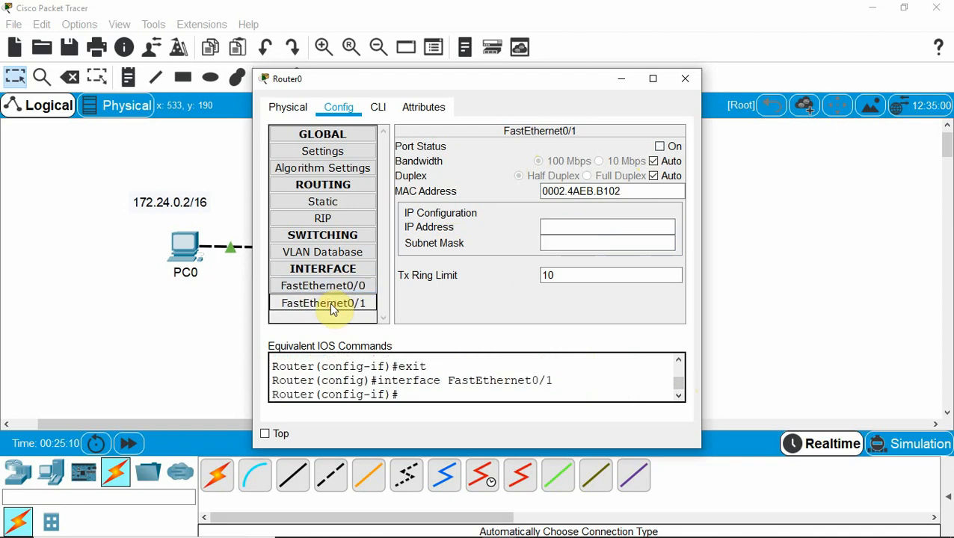
click(571, 227)
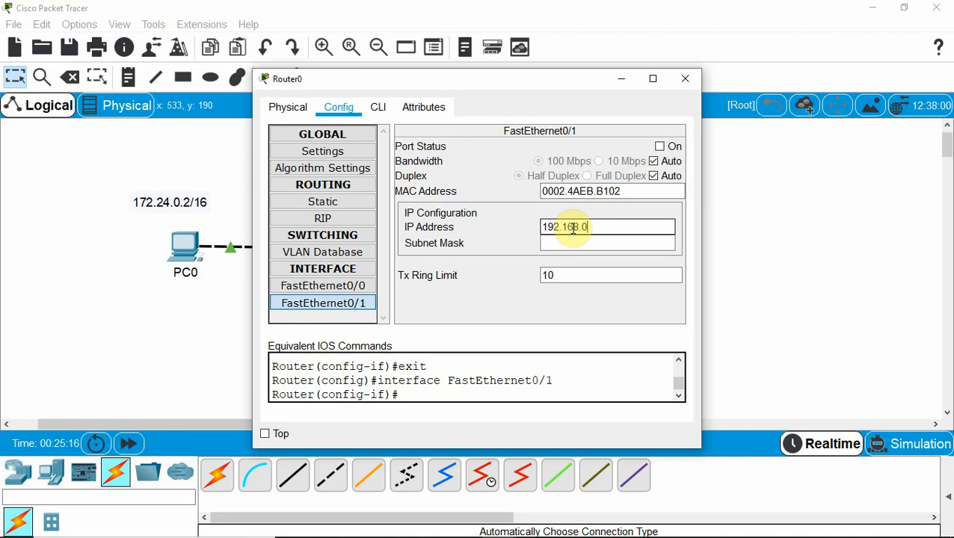
key(Tab)
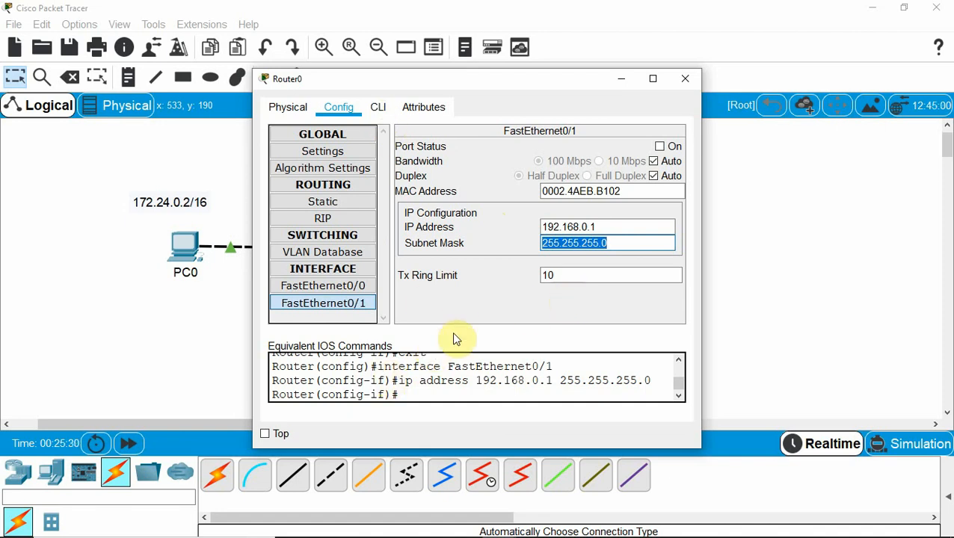
click(659, 148)
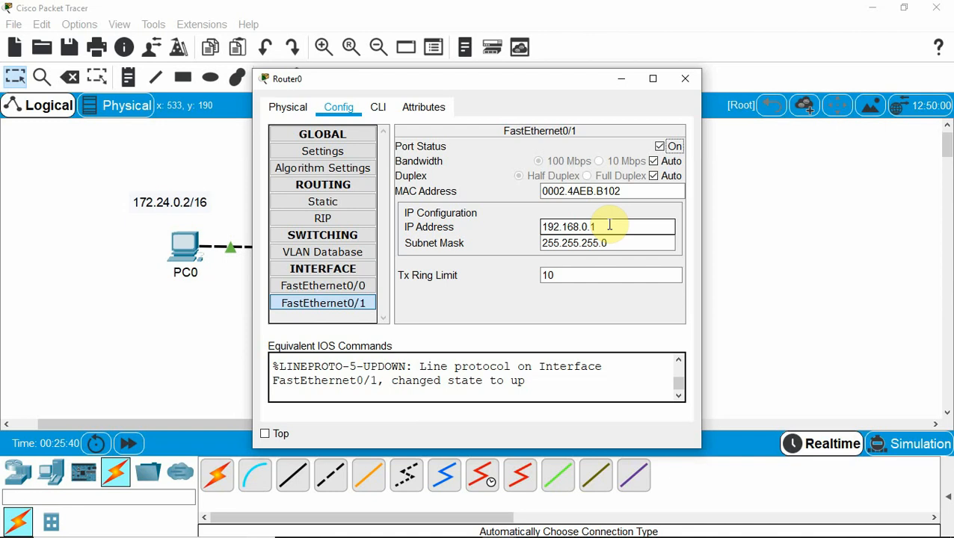
Step: Leave configuration mode in Router0's command line with "end" and close the console session with "exit"
click(379, 108)
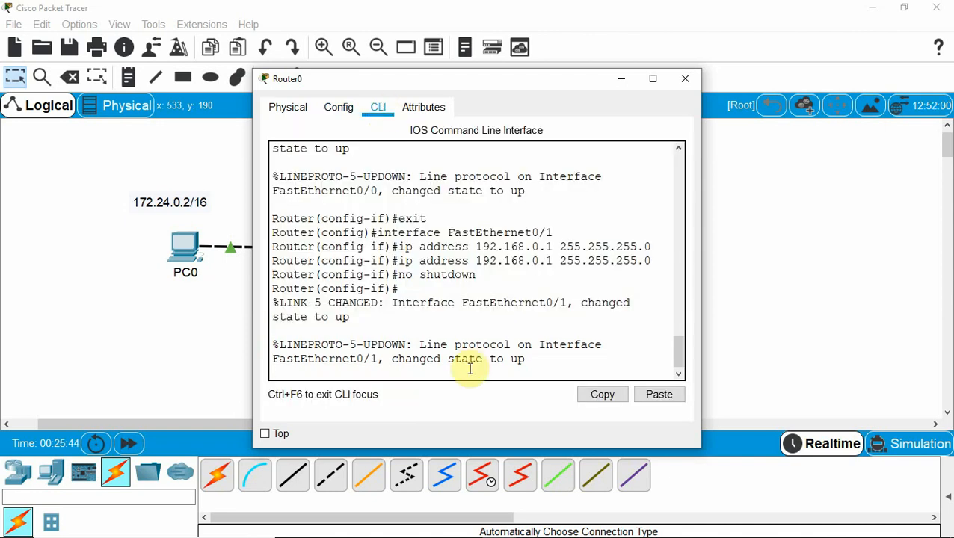
key(Return)
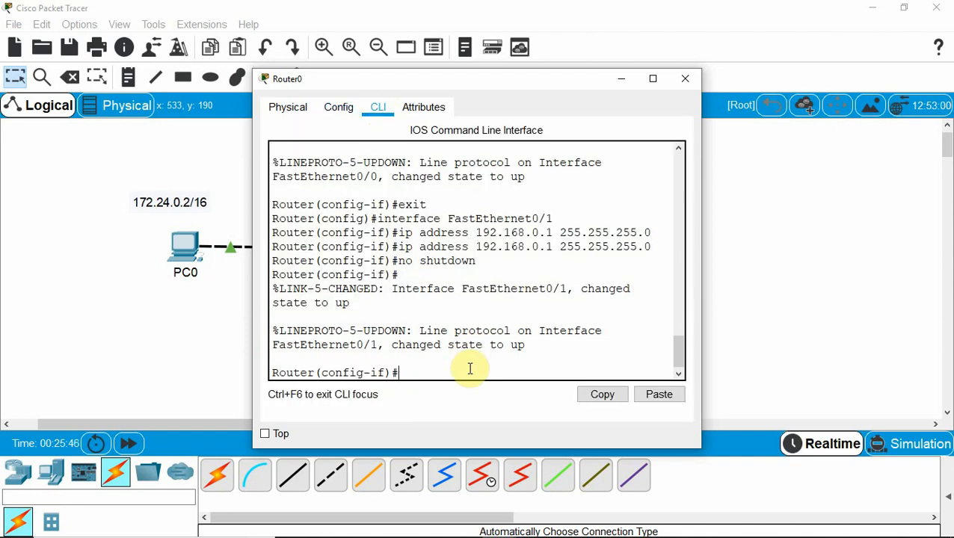
text(end)
key(Return)
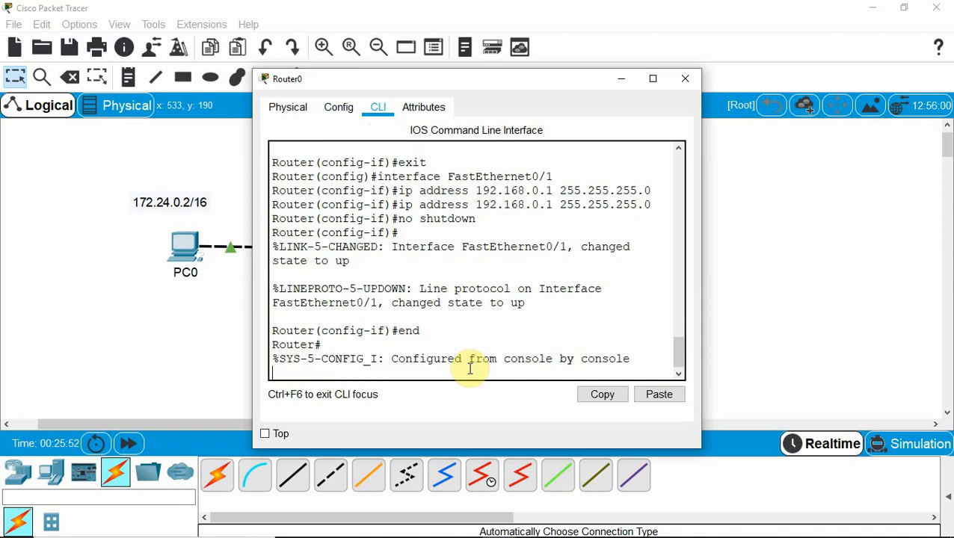
key(Return)
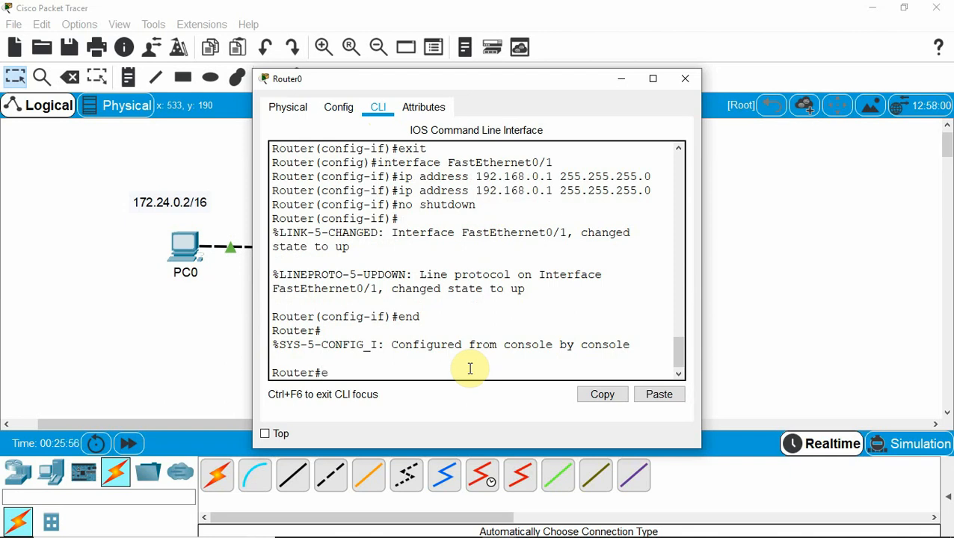
text(exit)
key(Return)
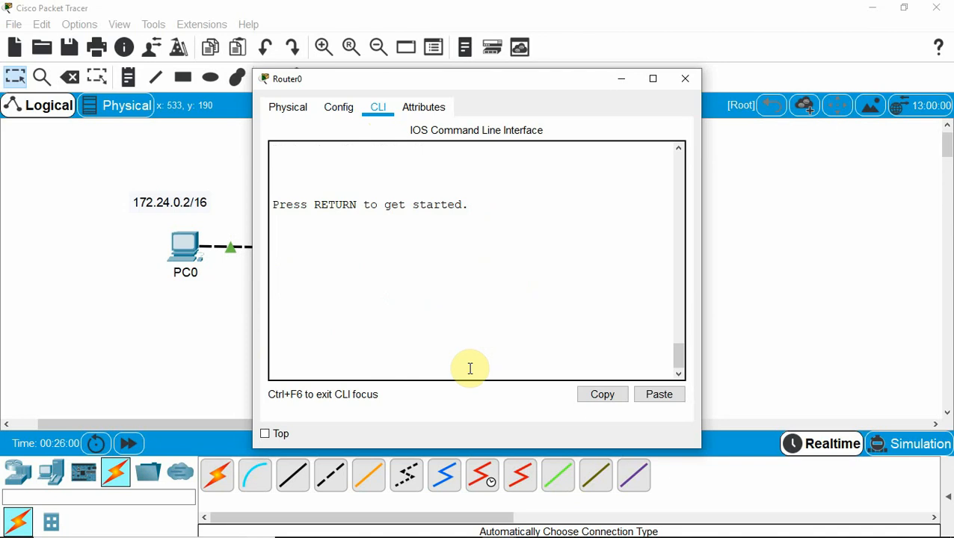
Step: Enter privileged mode on Router0 with "en" and display its routing table with "show ip route"
key(Return)
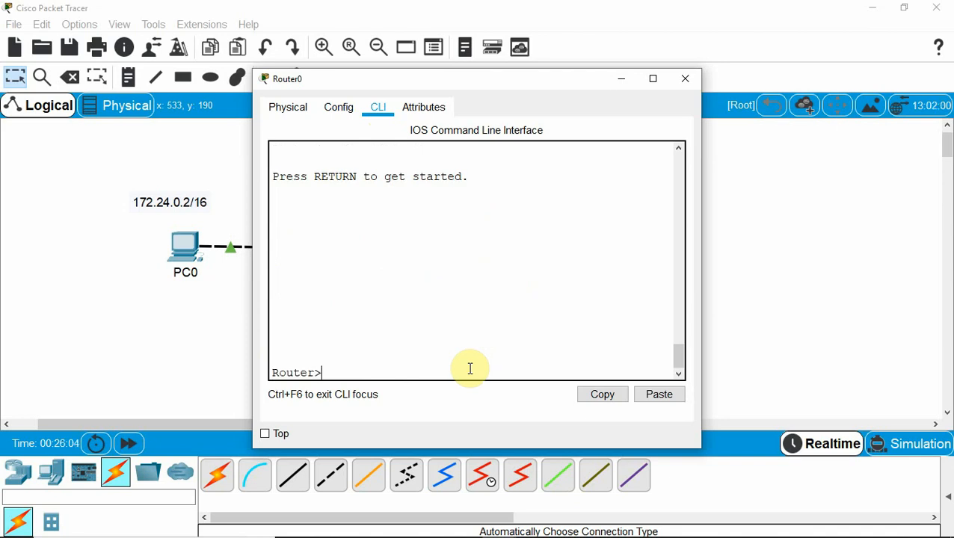
text(en)
key(Return)
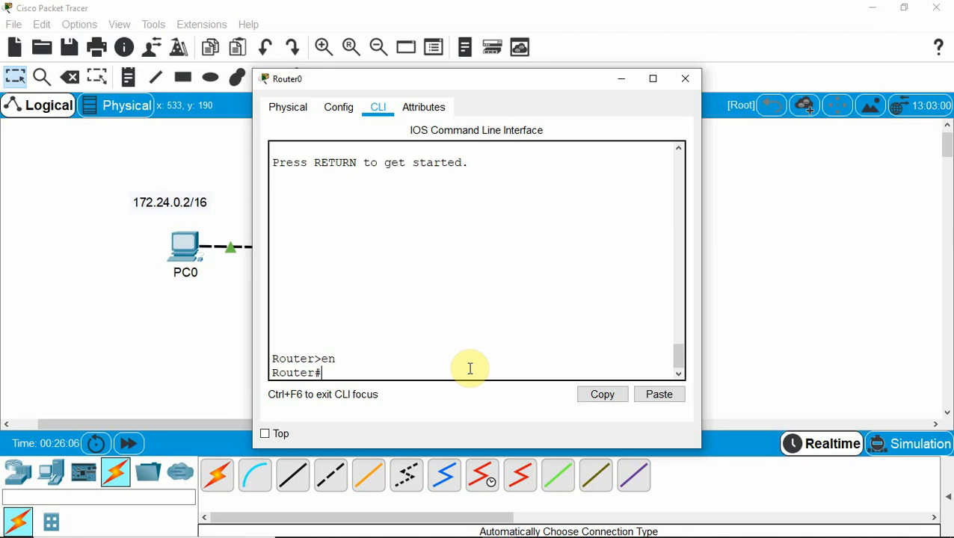
key(Return)
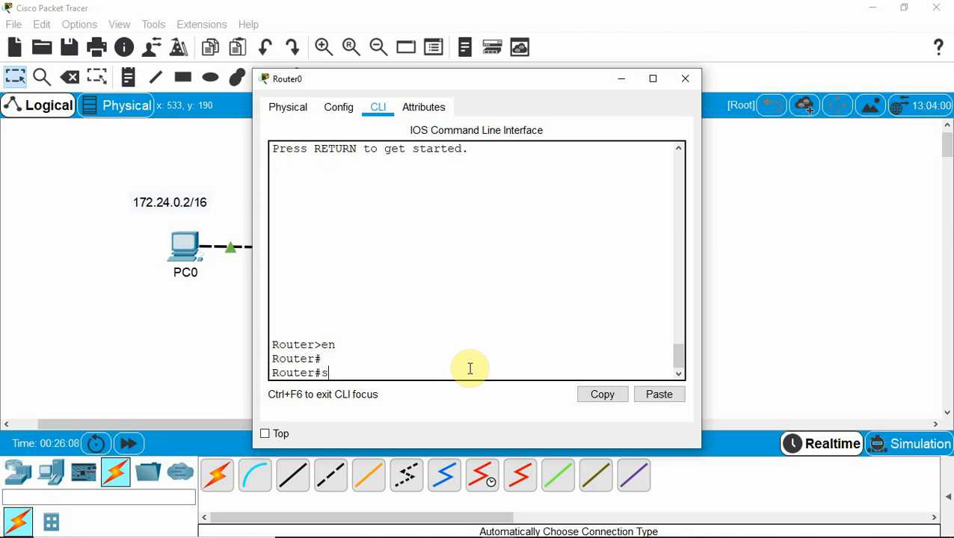
text(show ip route)
key(Return)
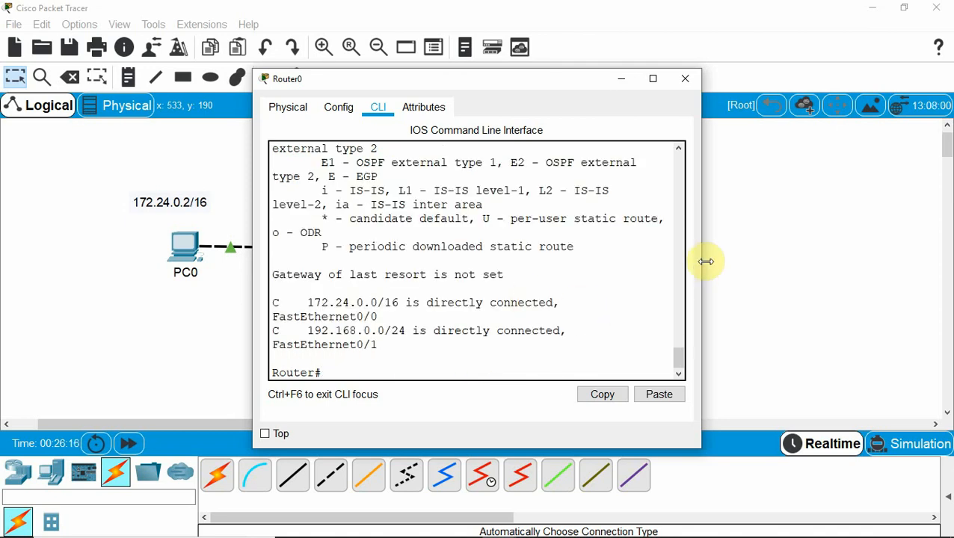
Step: Widen and reposition the Router0 window to compare the directly connected routes with the topology, and minimize it
drag(706, 262, 841, 266)
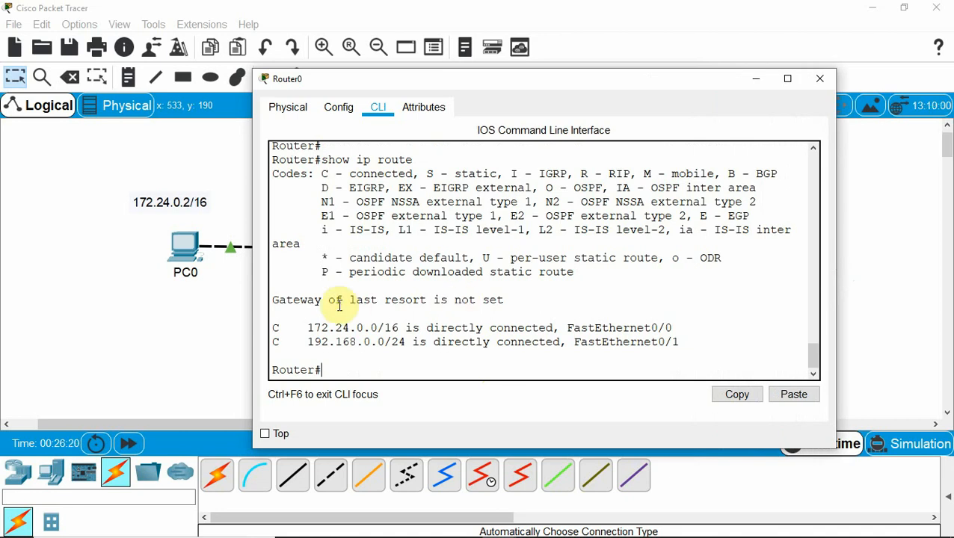
drag(487, 84, 629, 72)
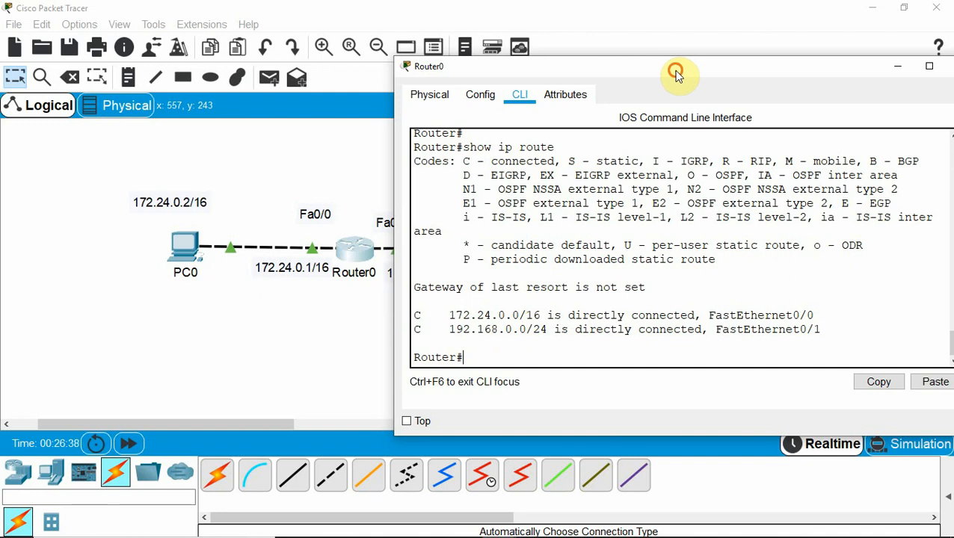
drag(677, 74, 696, 75)
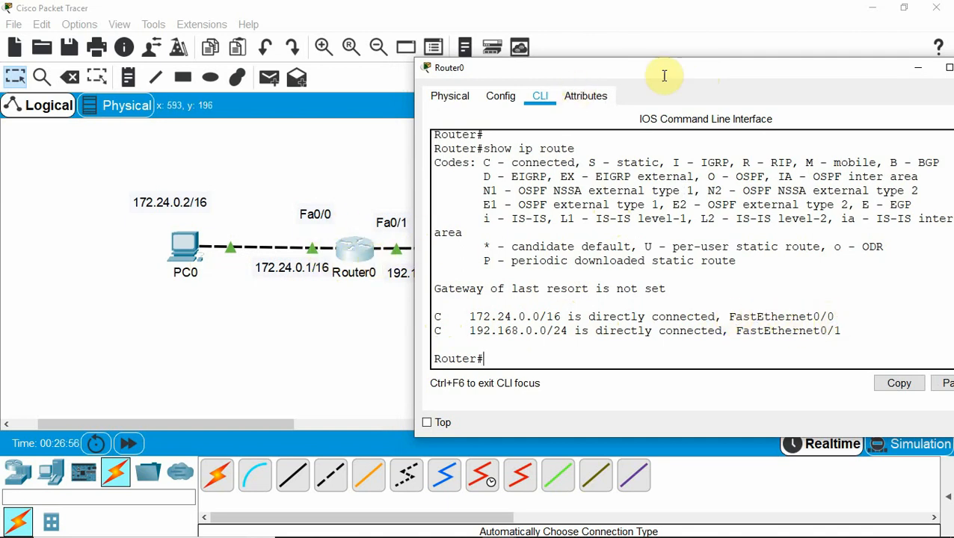
drag(630, 70, 565, 68)
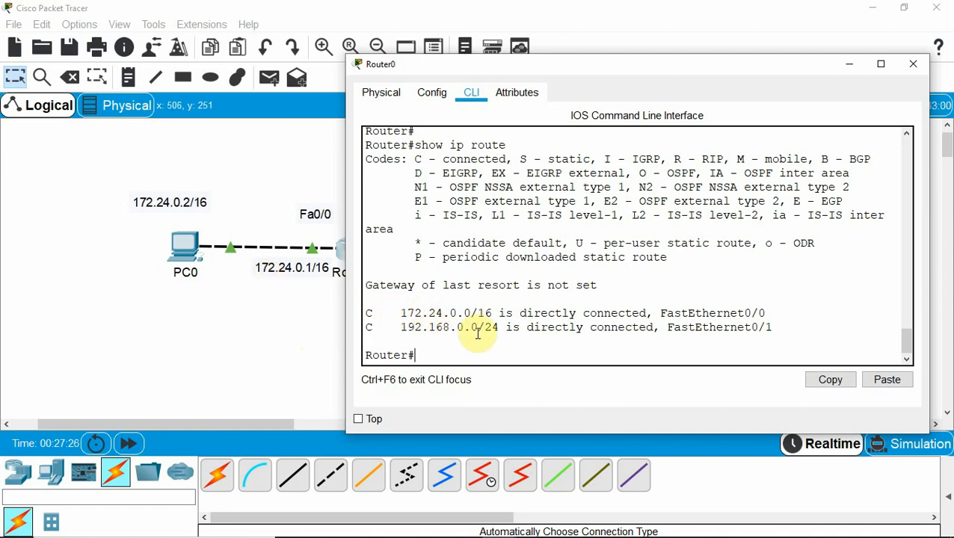
click(849, 66)
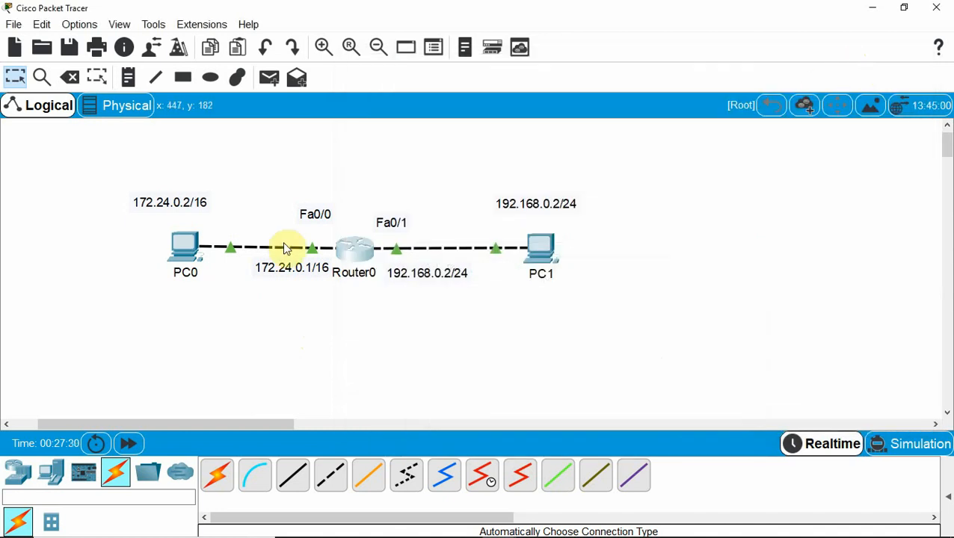
Step: Repeat "ping 192.168.0.2" in PC0's Command Prompt with the router interfaces enabled, and minimize the PC0 window
click(186, 246)
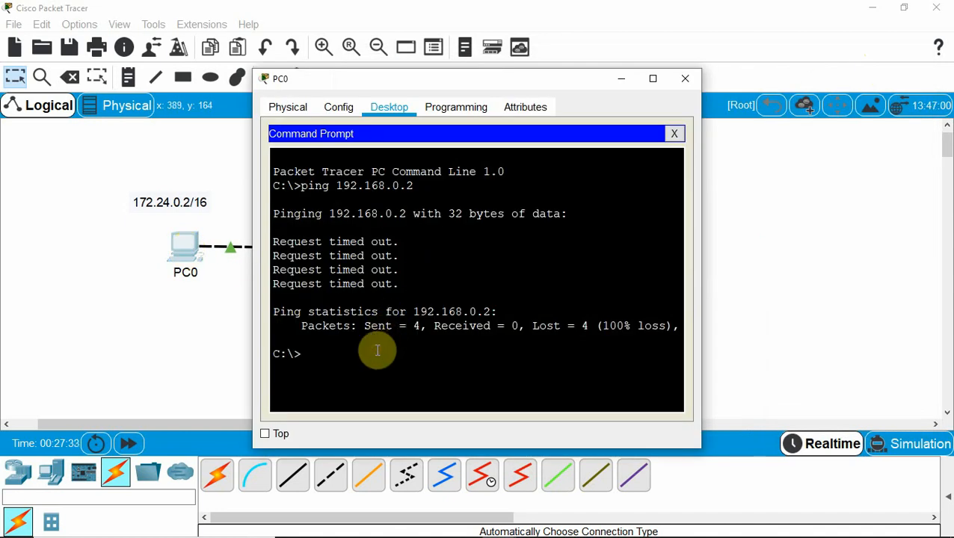
key(Up)
key(Return)
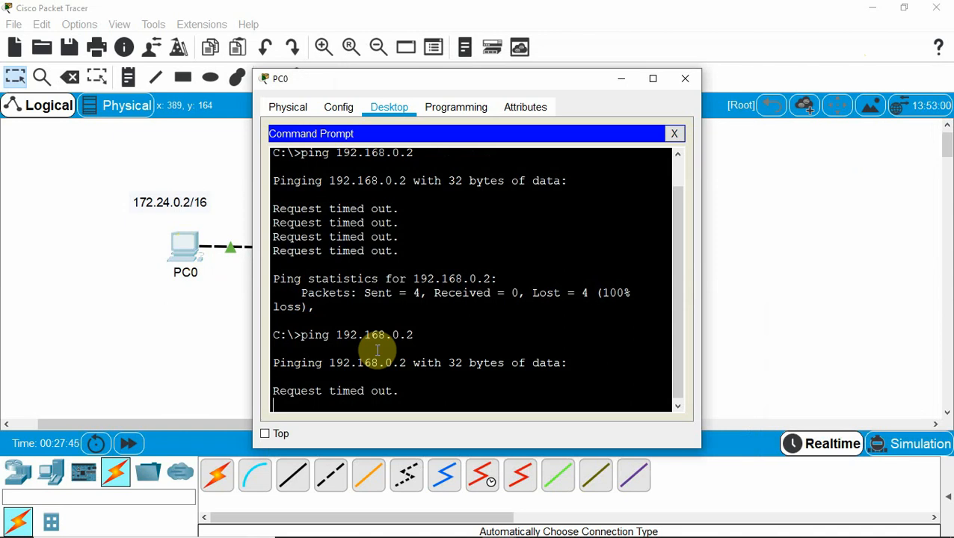
click(620, 80)
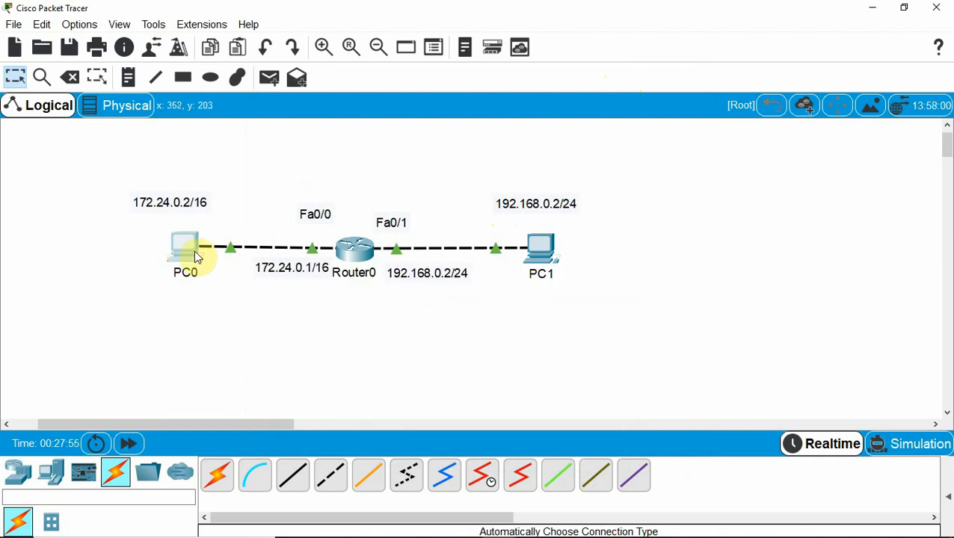
Step: Place a text note reading "gateway 172.24.0.1" below PC0 in the topology
mouse_move(193, 255)
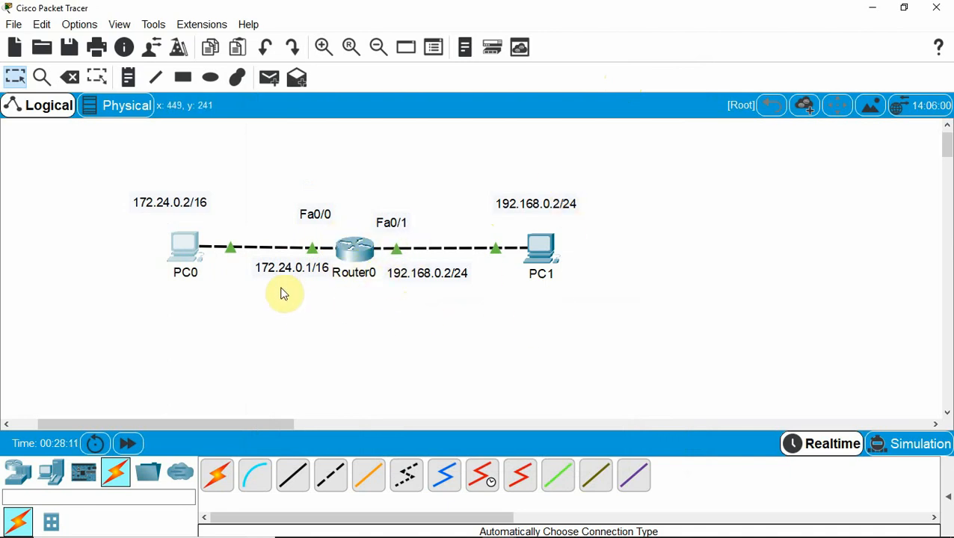
click(128, 78)
click(131, 296)
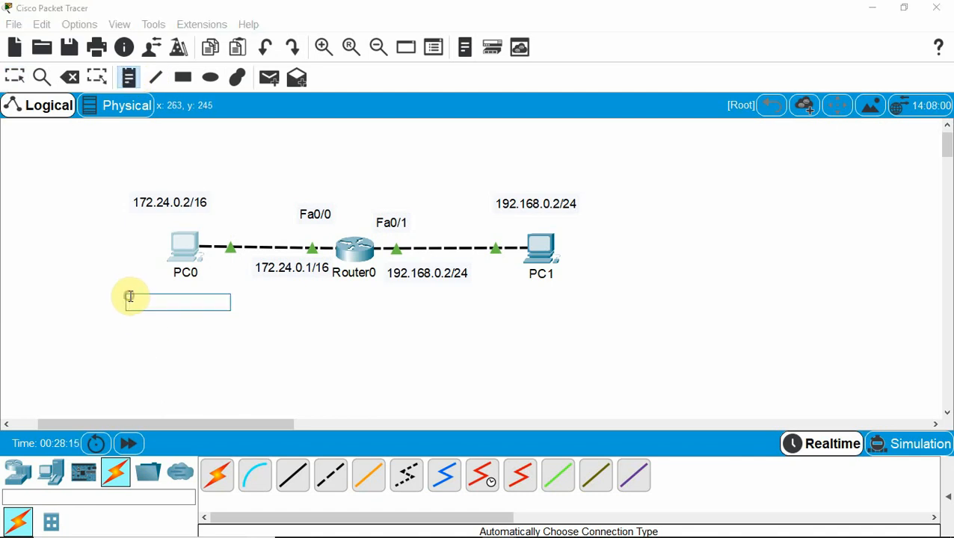
text(gatewa)
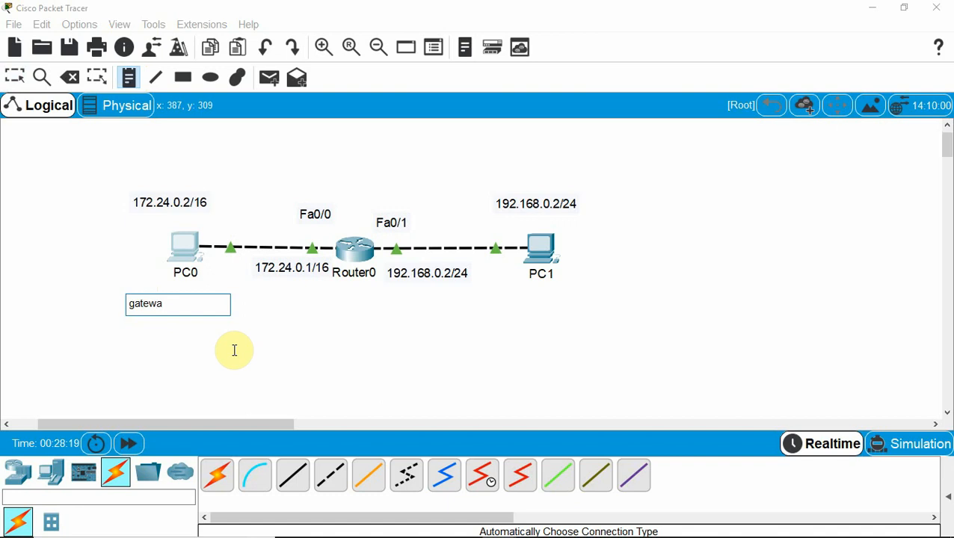
text(y 17)
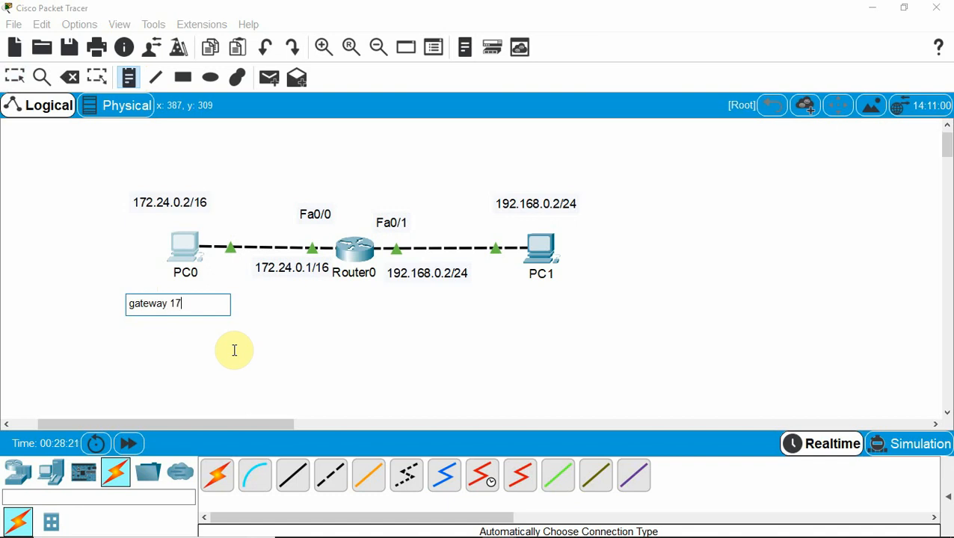
text(2.24.0.1)
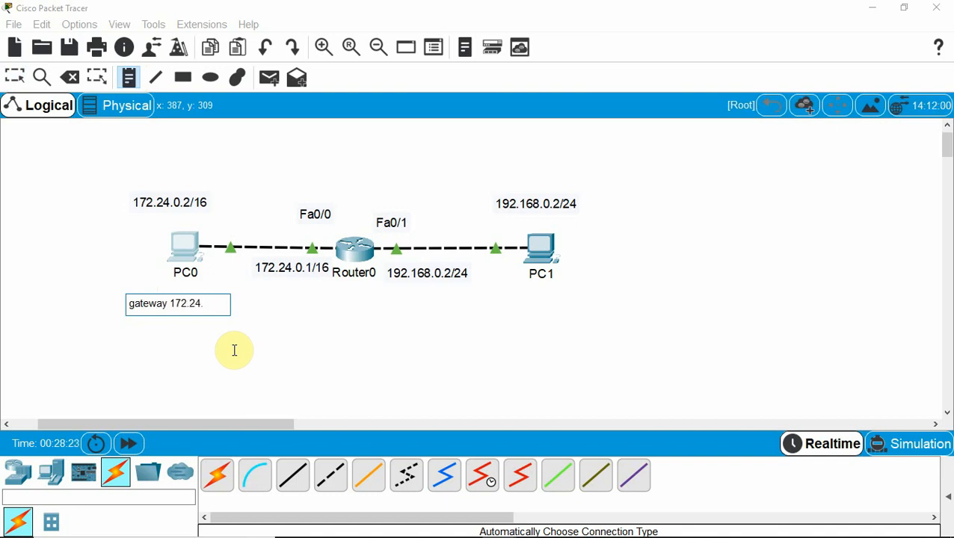
Step: Place a text note reading "gateway 192.168.0.1" below PC1 and return to the selection tool
click(530, 307)
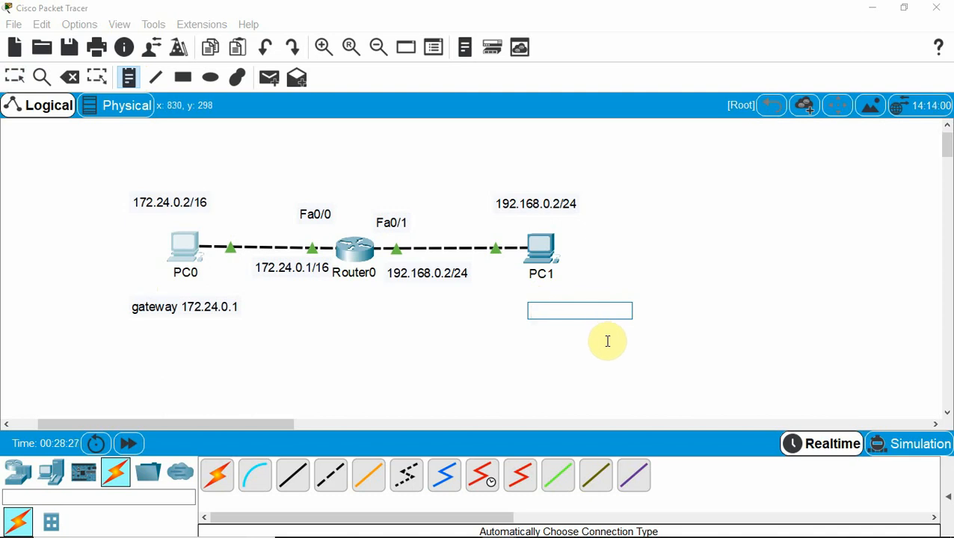
text(gateway 192.168.0.1)
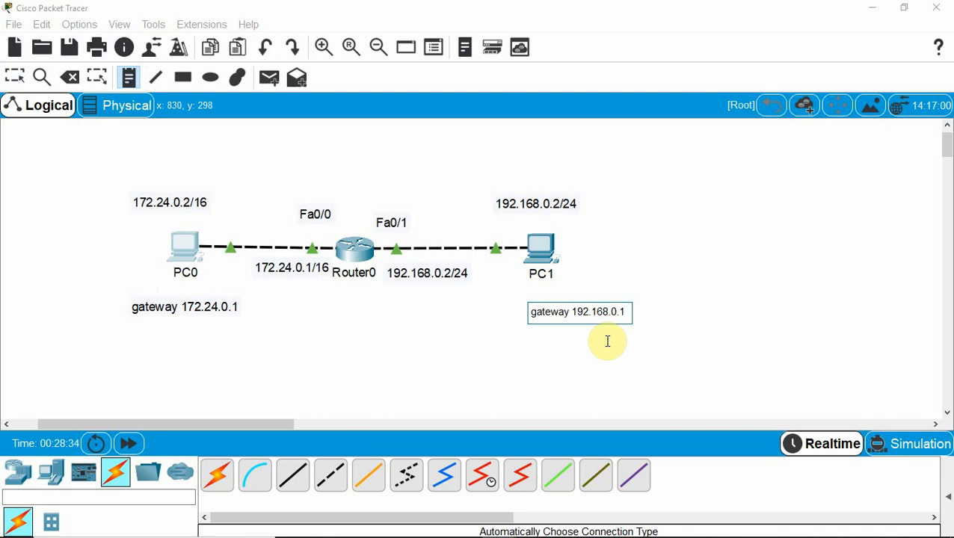
click(590, 356)
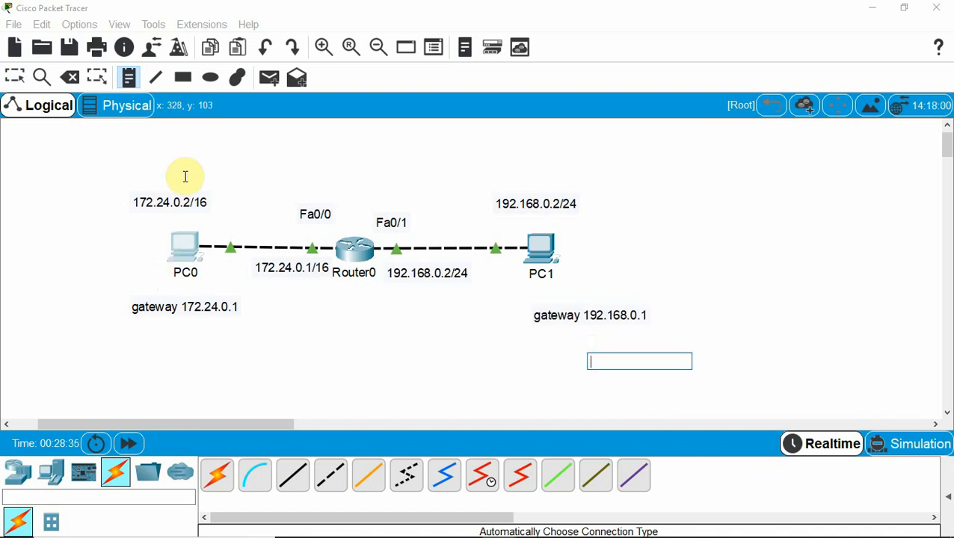
click(13, 80)
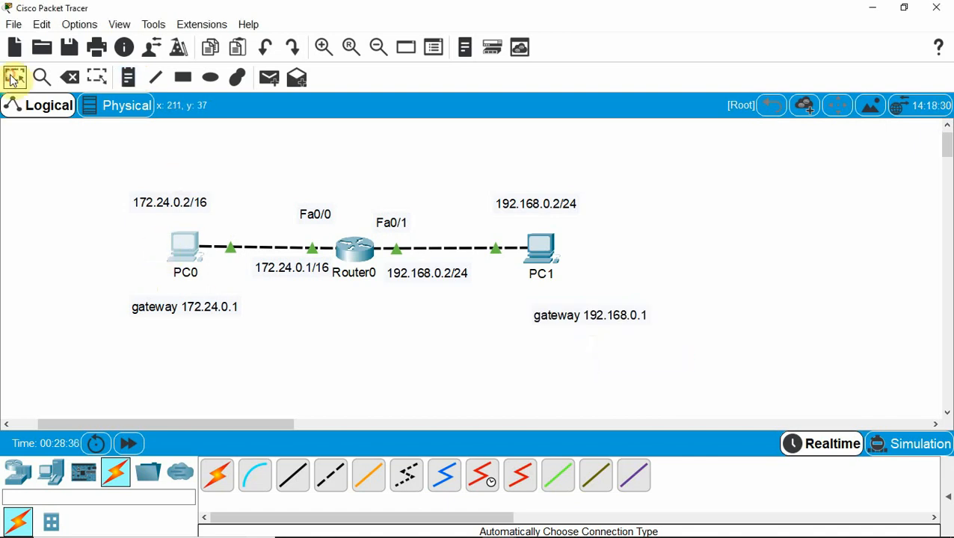
Step: Set PC0's static IPv4 default gateway to 172.24.0.1 in its global settings and close the PC0 window
click(181, 256)
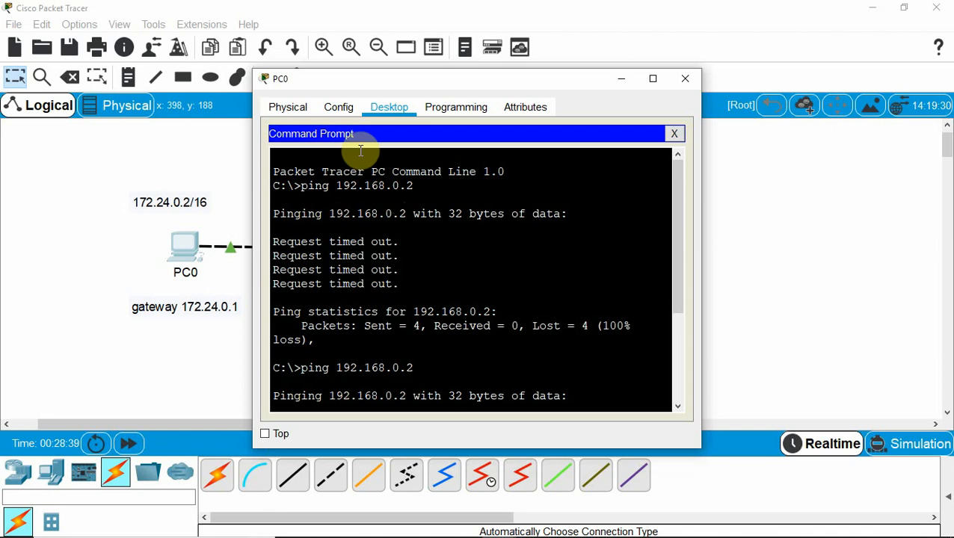
click(337, 107)
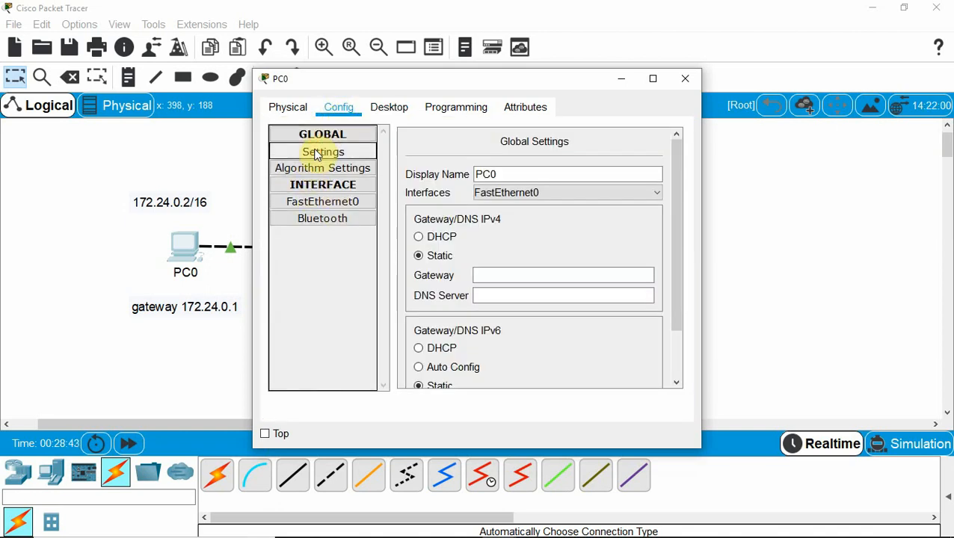
click(321, 135)
click(322, 134)
click(317, 153)
click(480, 274)
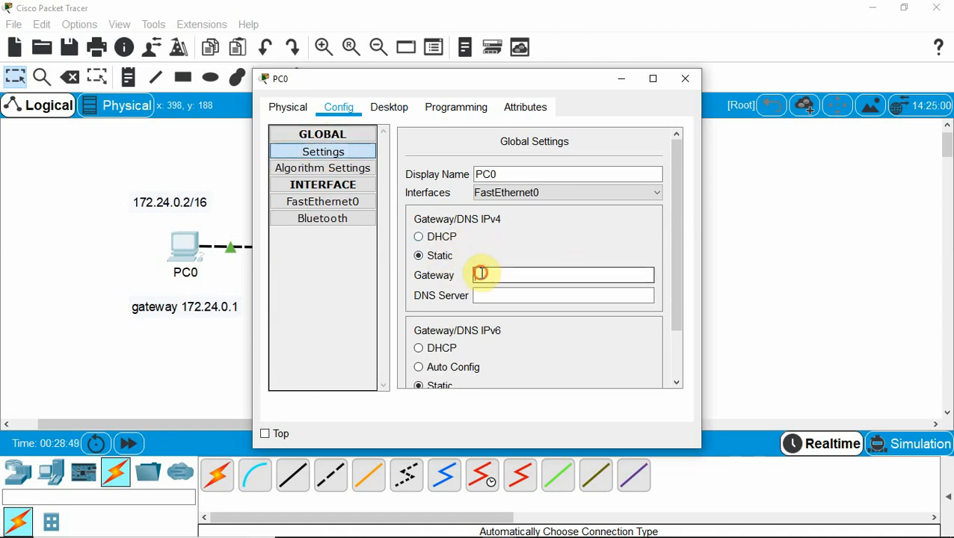
text(17)
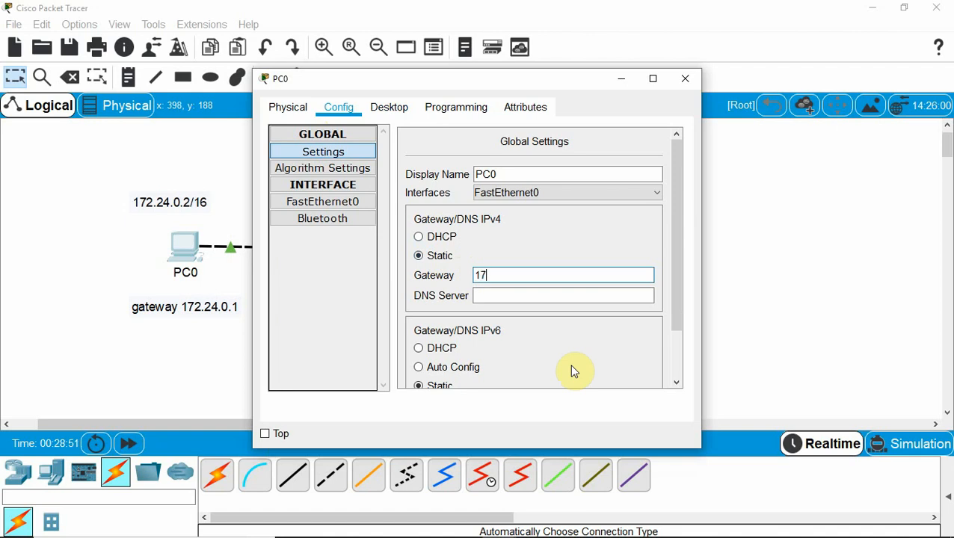
text(2.24.0.1)
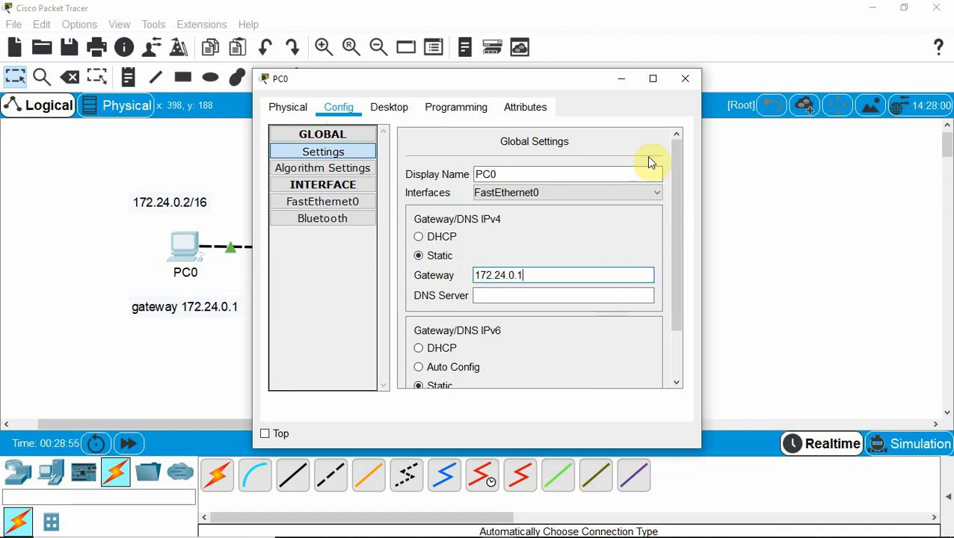
click(689, 79)
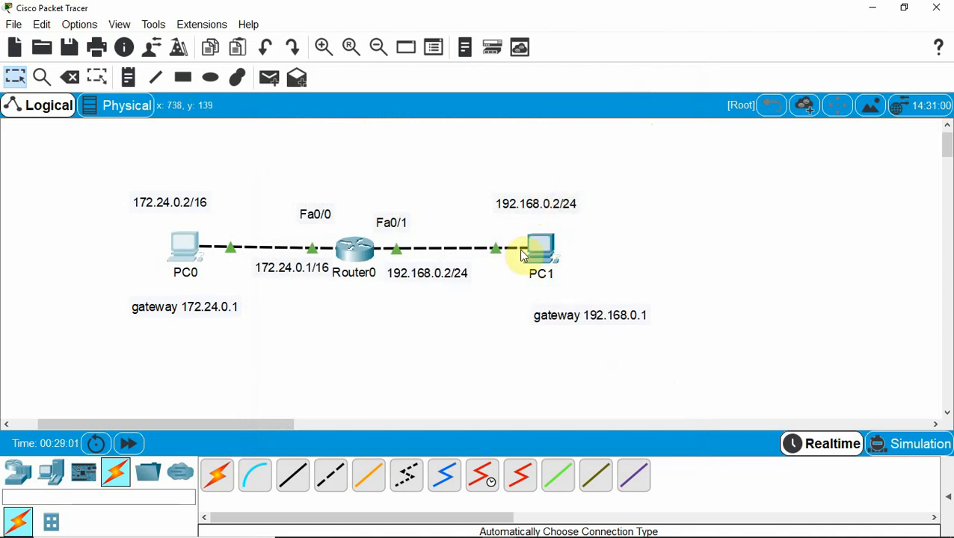
Step: Repeat "ping 192.168.0.2" in PC0's Command Prompt with PC0's gateway configured, and minimize the PC0 window
click(180, 252)
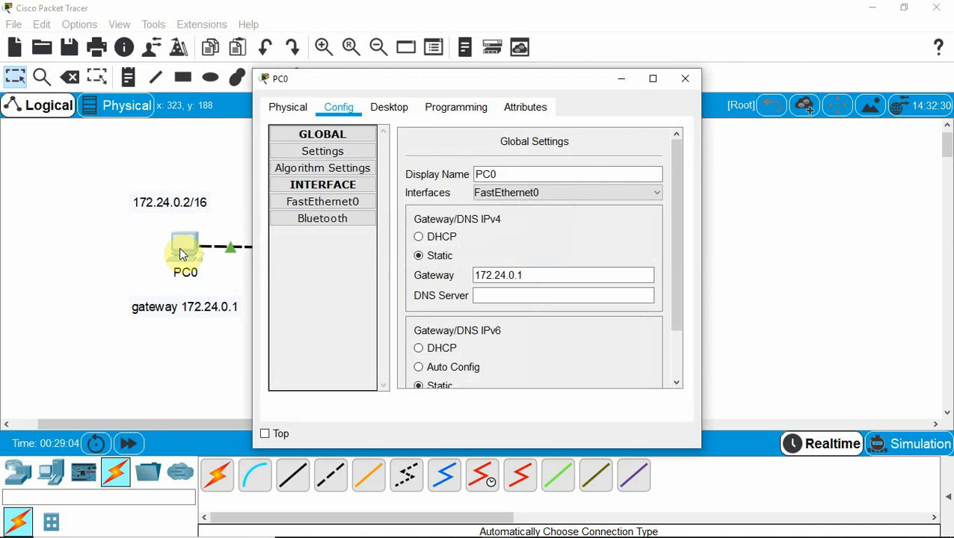
click(401, 112)
click(576, 169)
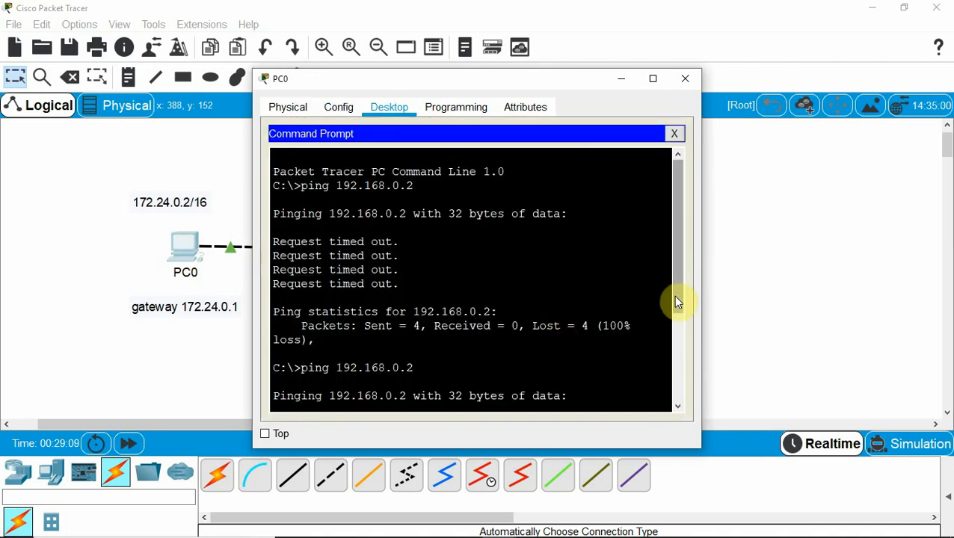
drag(675, 299, 687, 423)
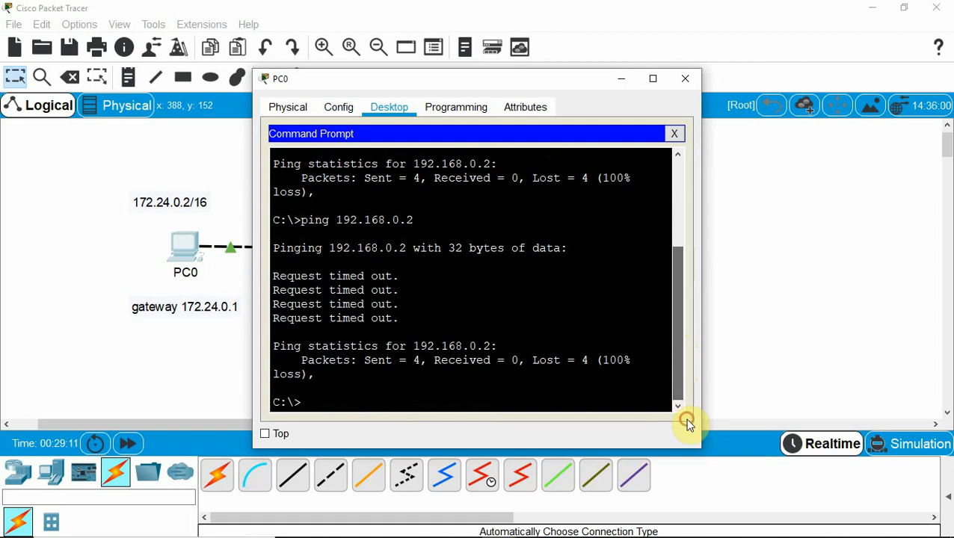
key(Up)
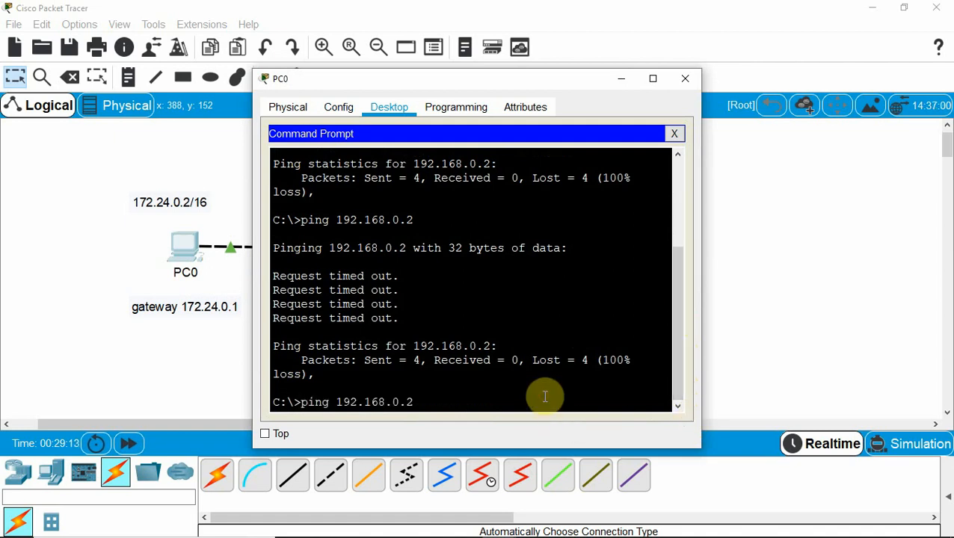
key(Return)
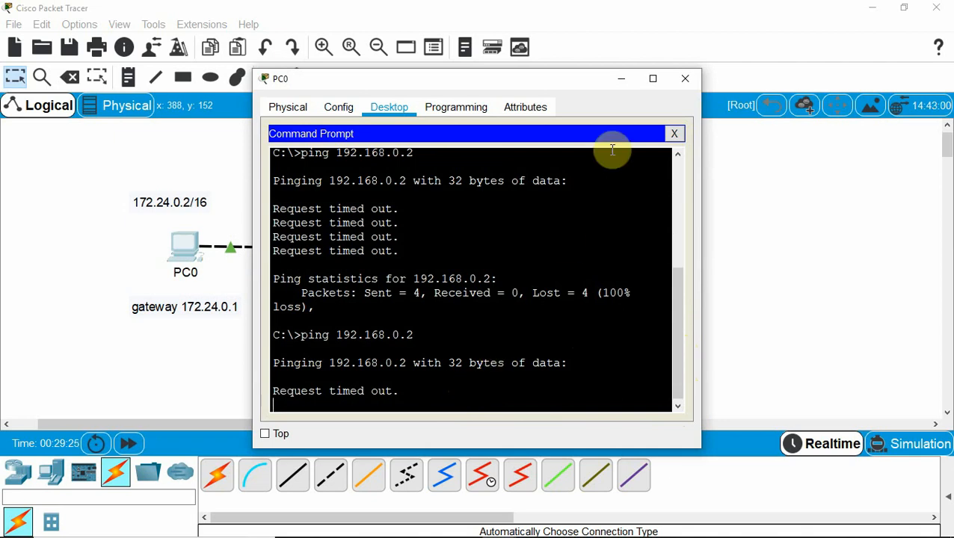
click(620, 79)
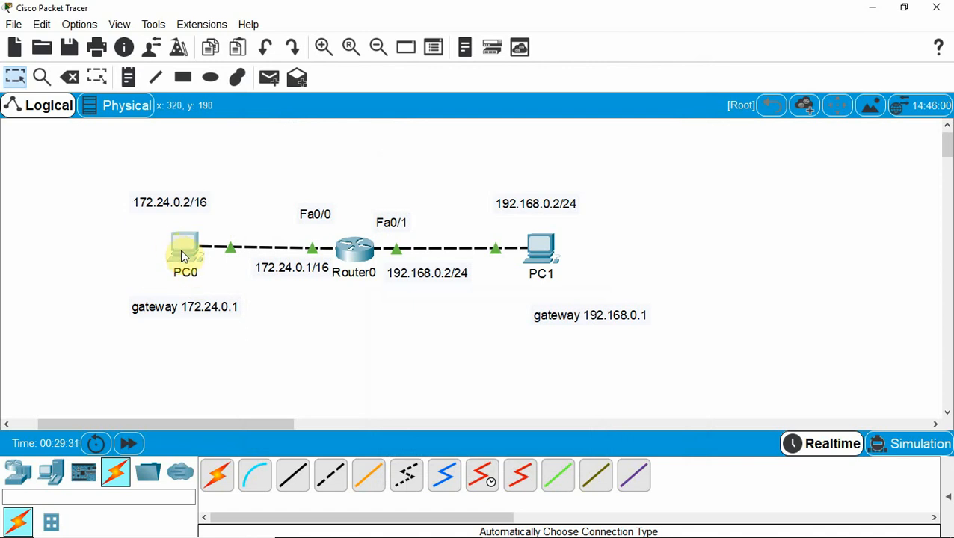
Step: Set PC1's static IPv4 default gateway to 192.168.0.1 in its global settings and close the PC1 window
mouse_move(180, 258)
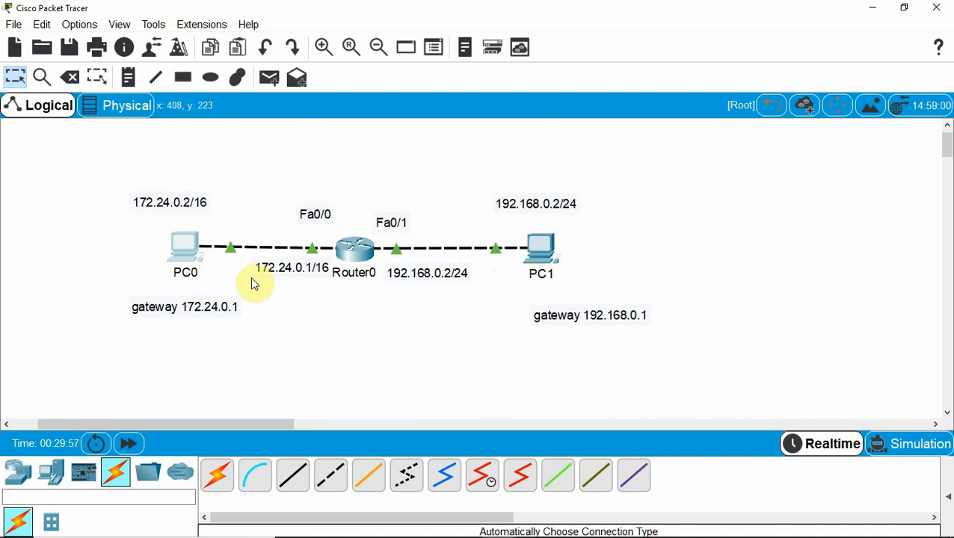
click(539, 262)
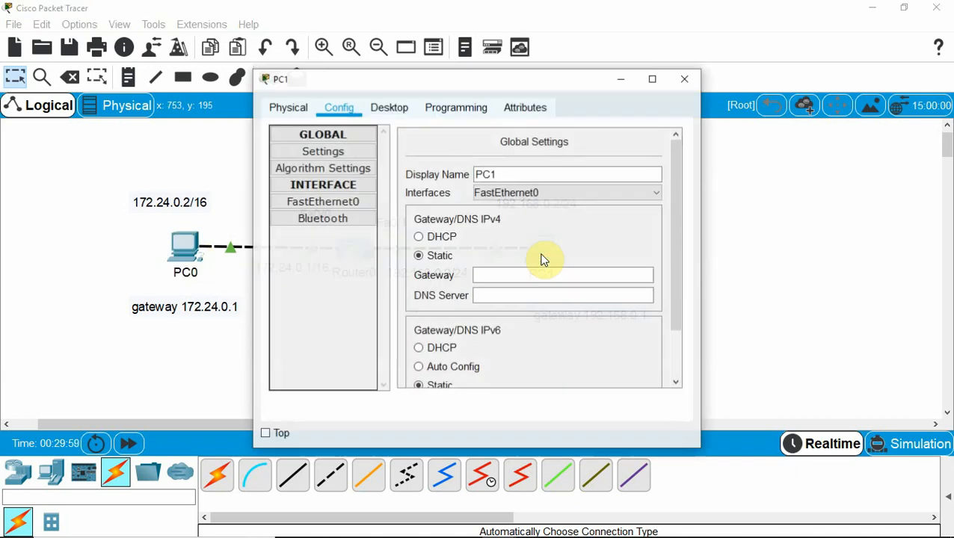
click(388, 107)
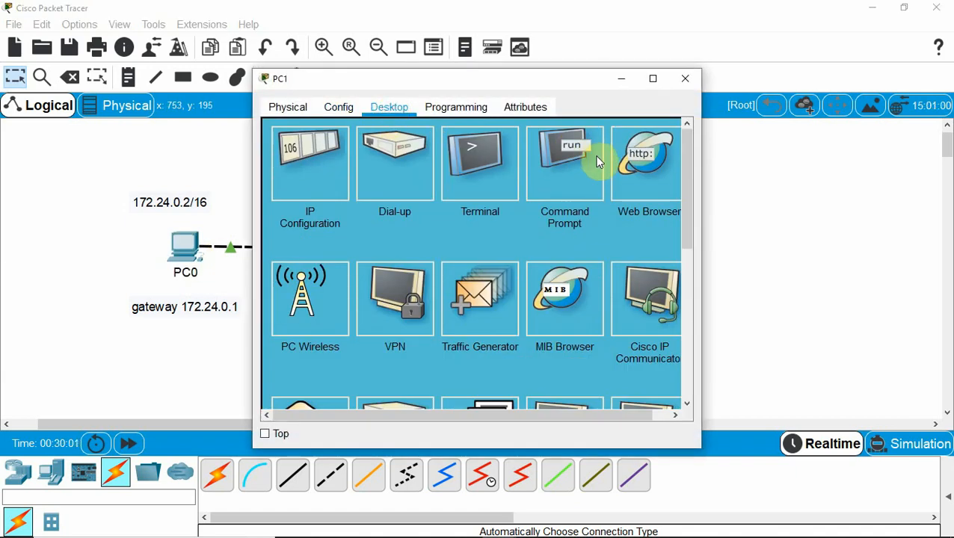
click(570, 165)
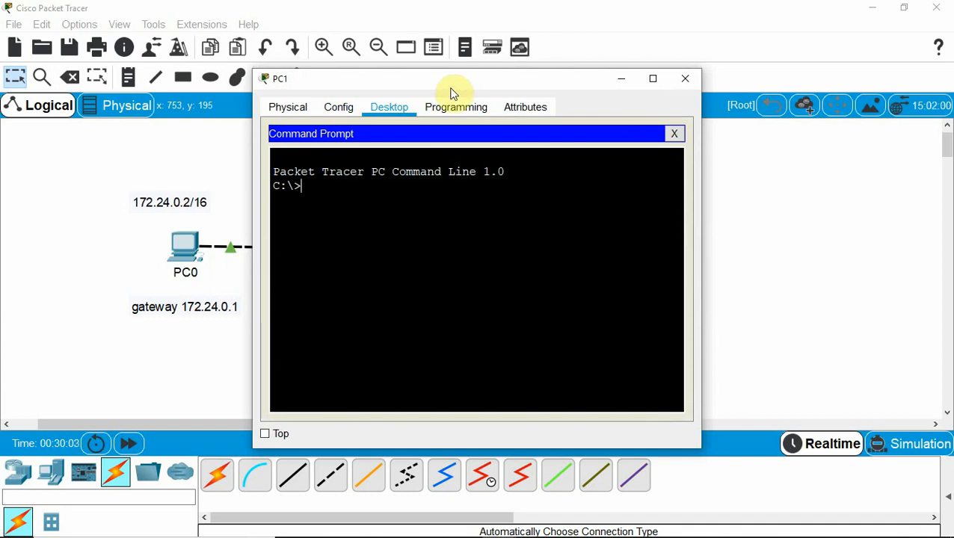
click(348, 108)
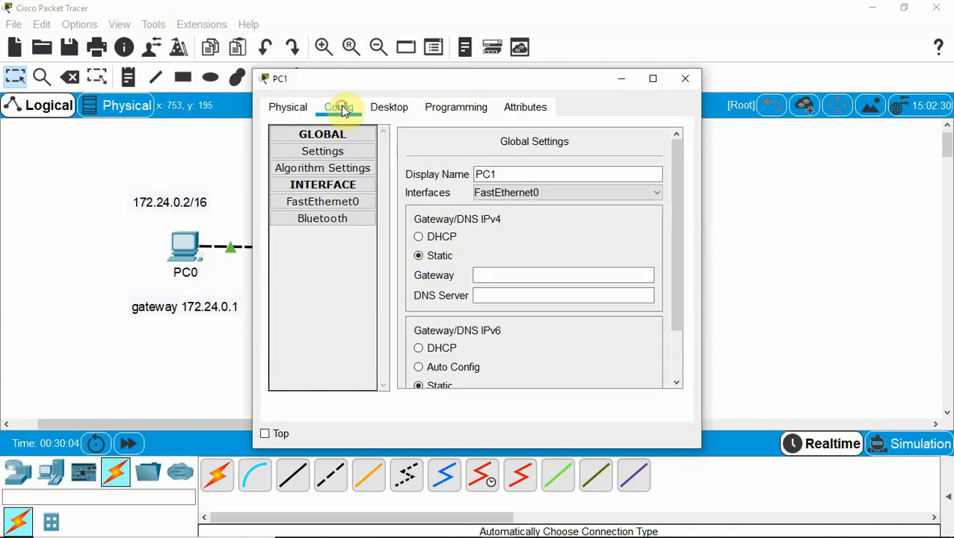
click(322, 155)
click(482, 274)
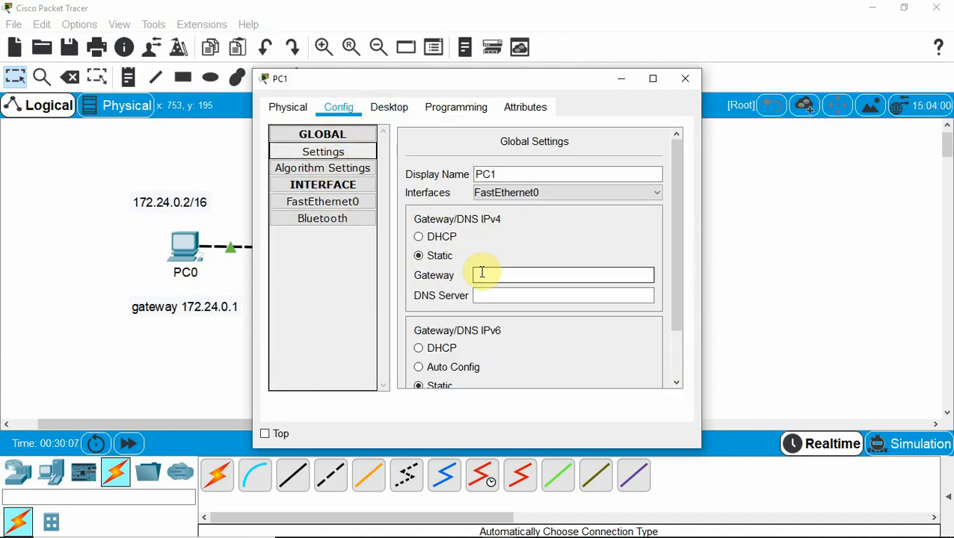
text(1)
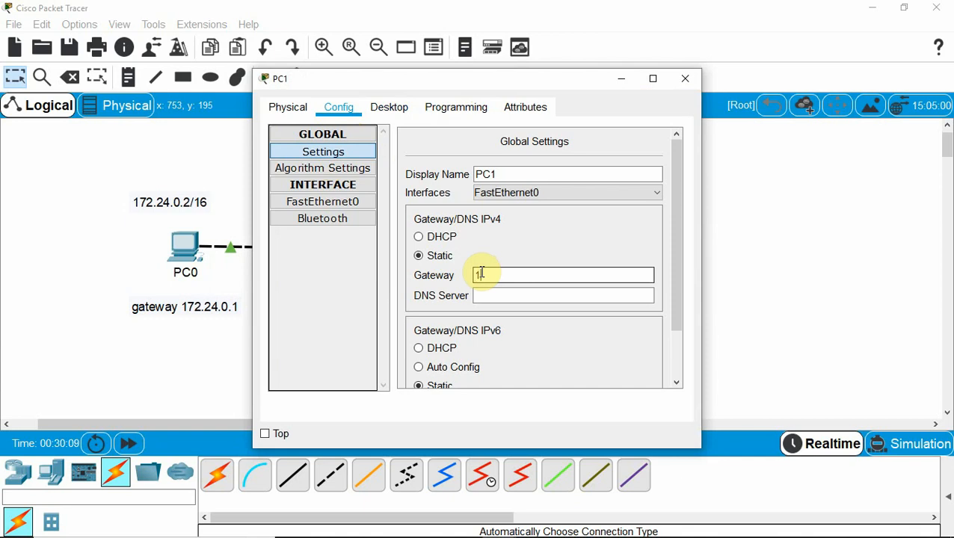
text(92.)
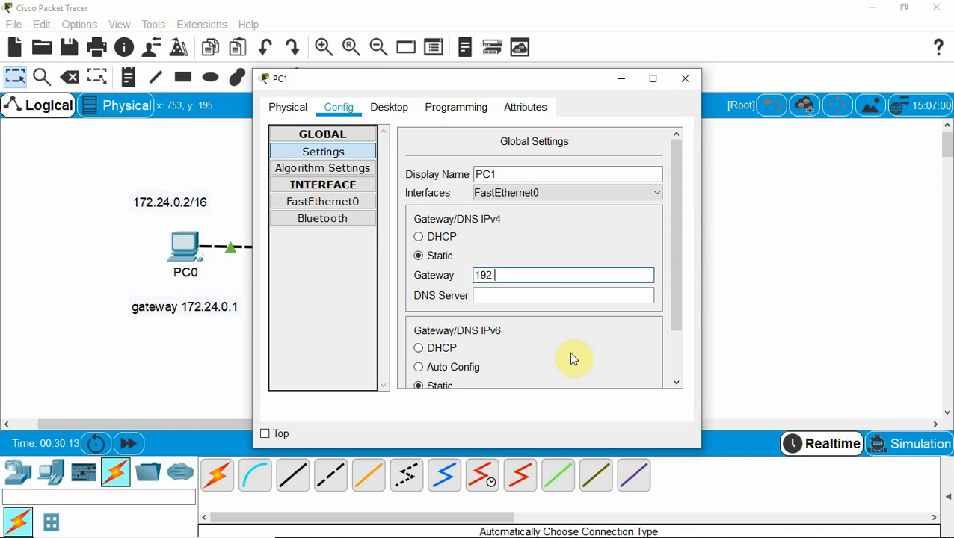
text(168.0.1)
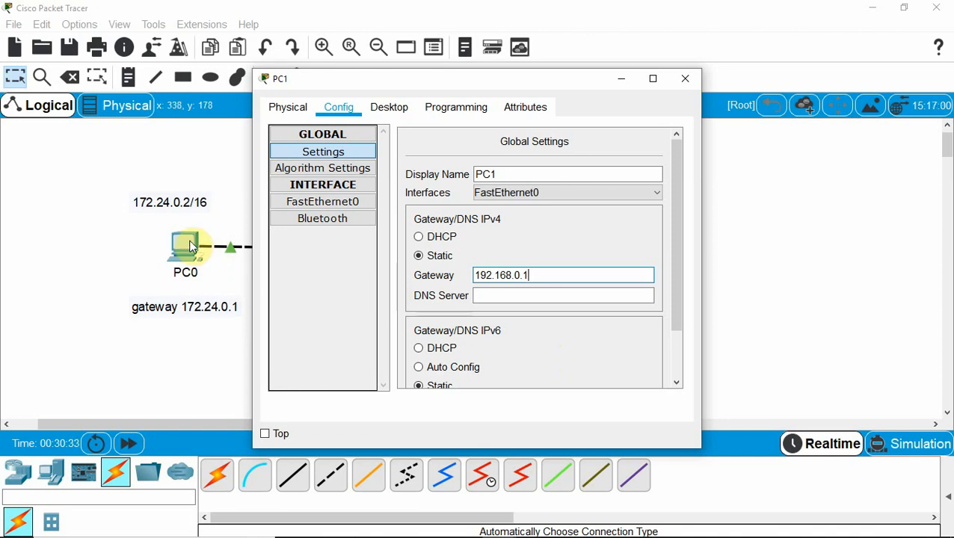
click(688, 78)
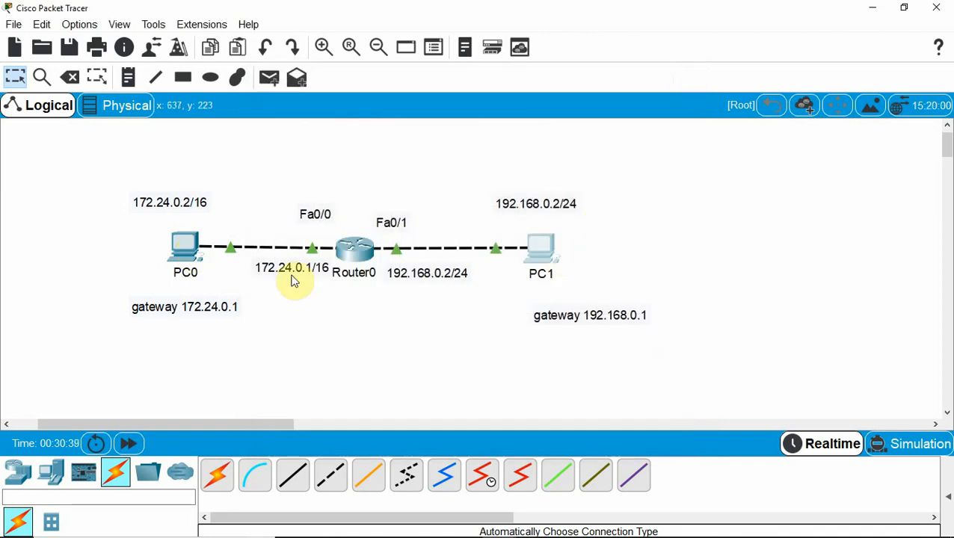
Step: Run "ping 192.168.0.2" again from PC0's Command Prompt with gateways configured on both PCs
click(185, 249)
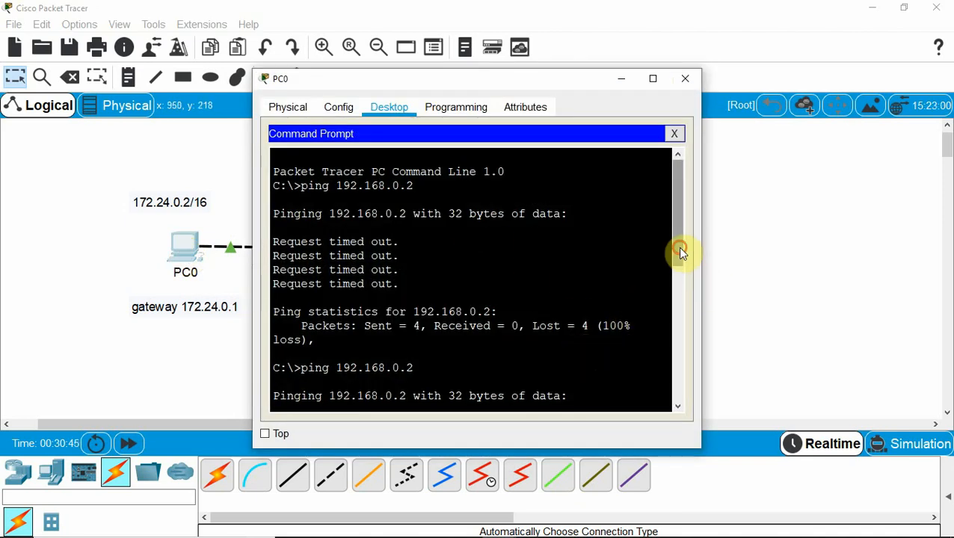
drag(677, 248, 669, 424)
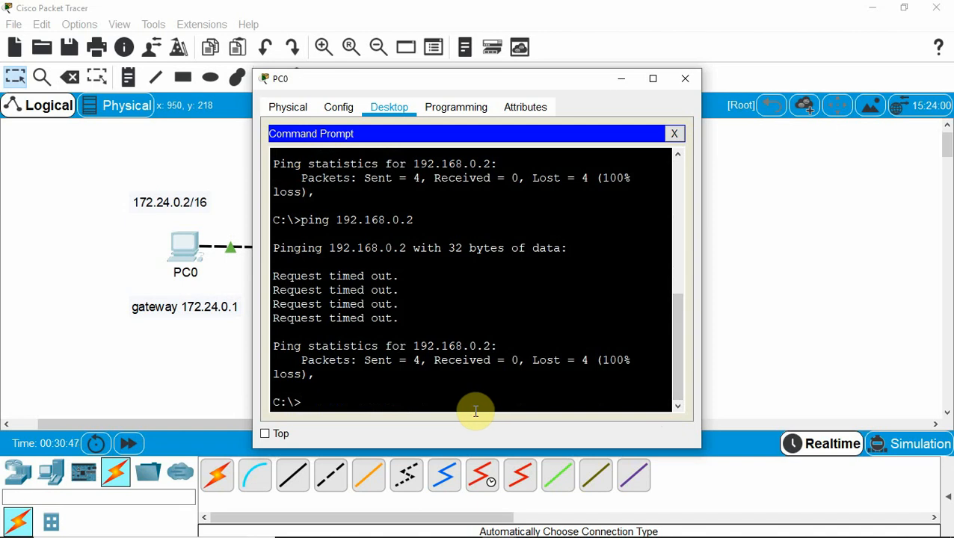
key(Up)
key(Return)
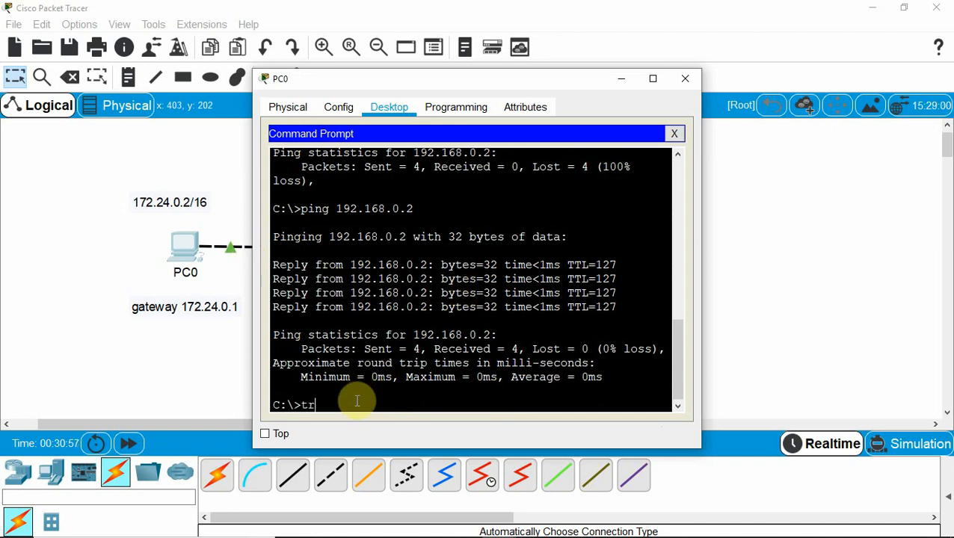
Step: Run "tracert 192.168.0.2" in PC0's Command Prompt and move the PC0 window aside to compare the hops with the topology
text(cert)
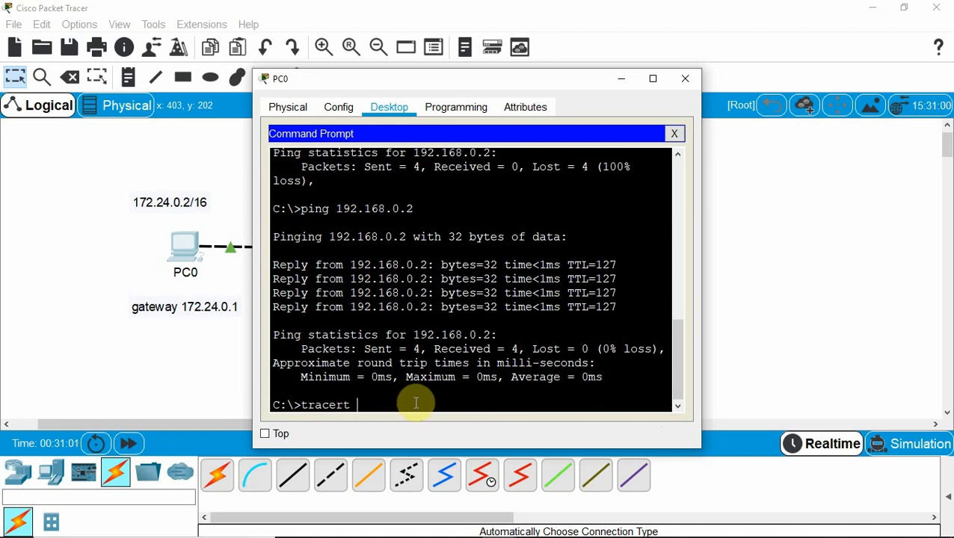
text( 192.168.0.2)
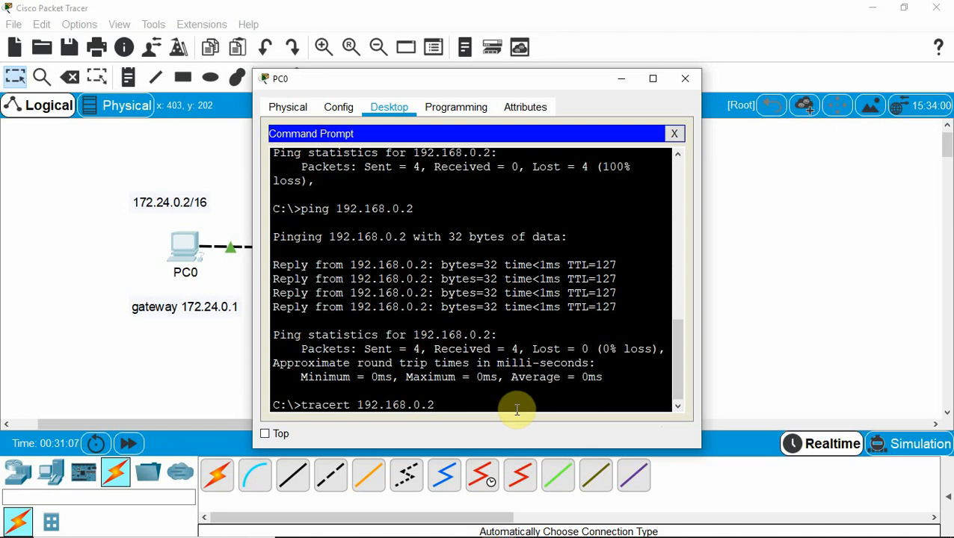
key(Return)
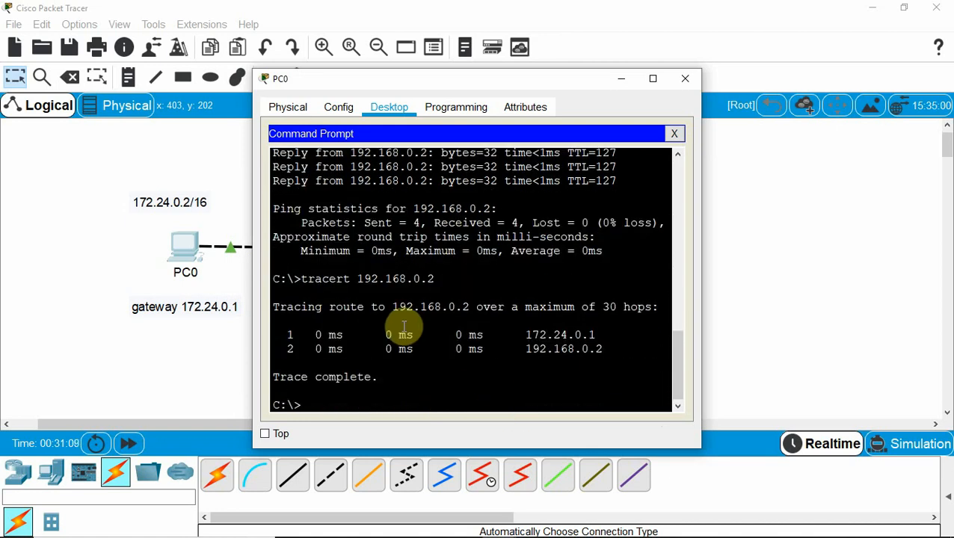
drag(467, 85, 709, 86)
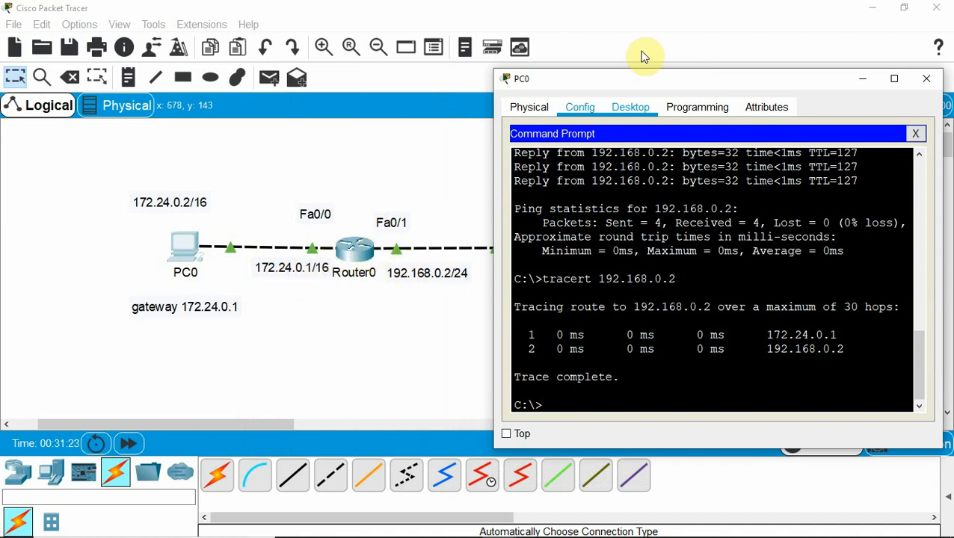
drag(630, 79, 520, 78)
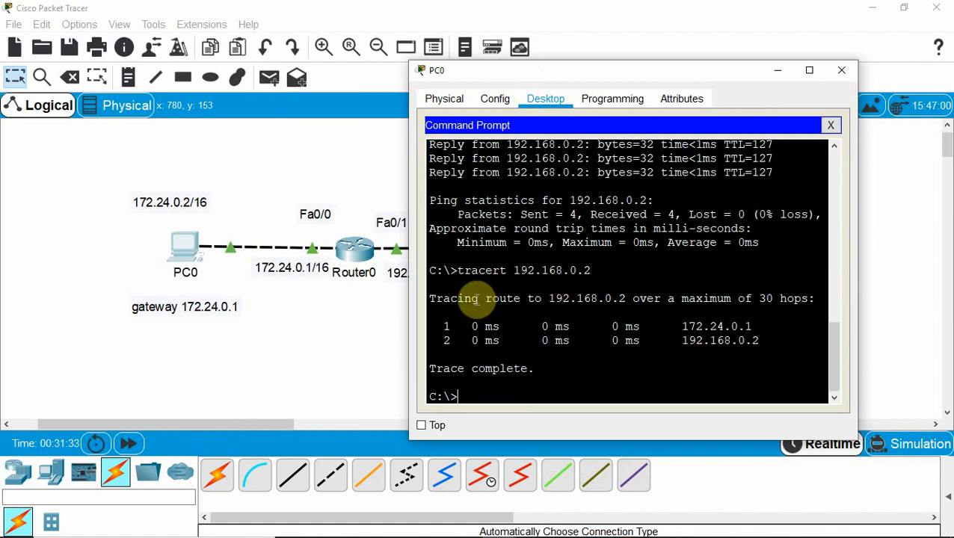
mouse_move(155, 533)
click(101, 524)
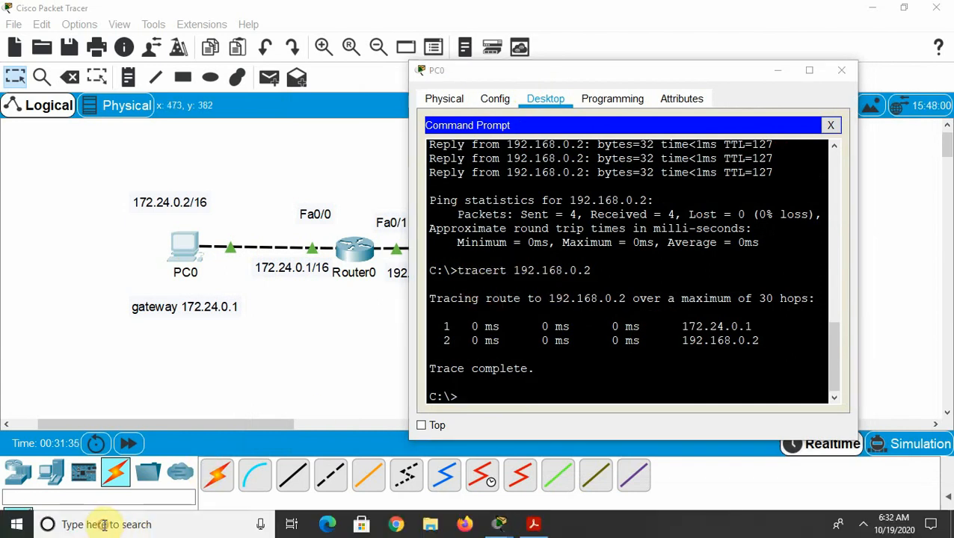
text(cmd)
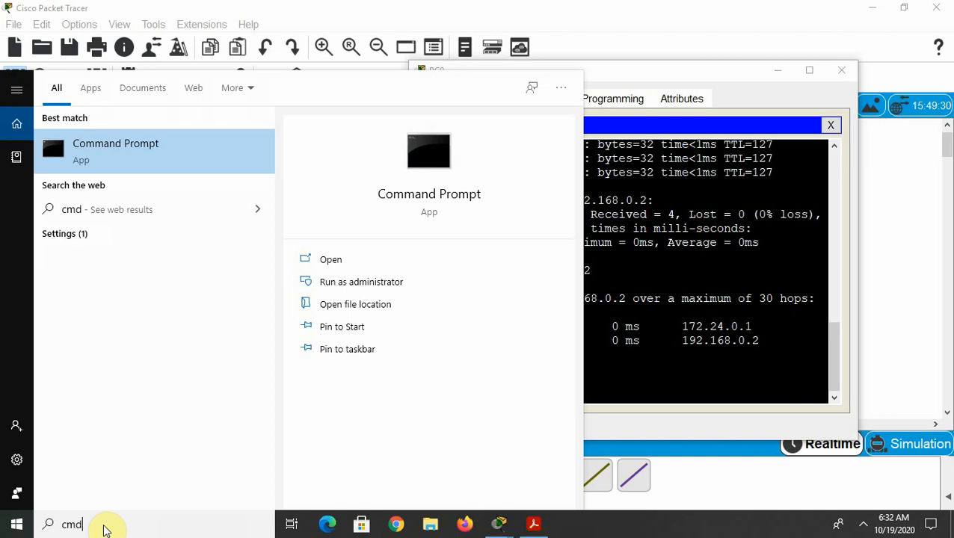
key(Return)
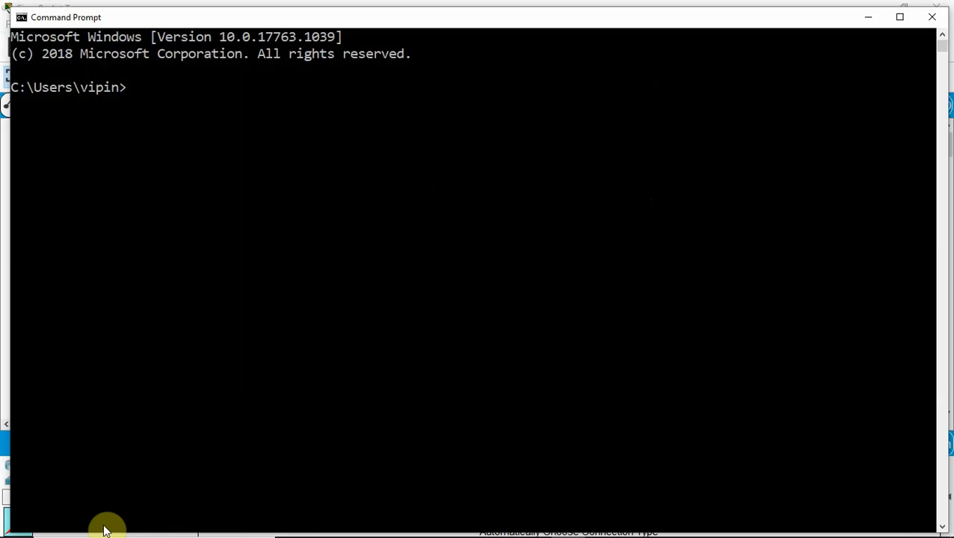
text(tracert www)
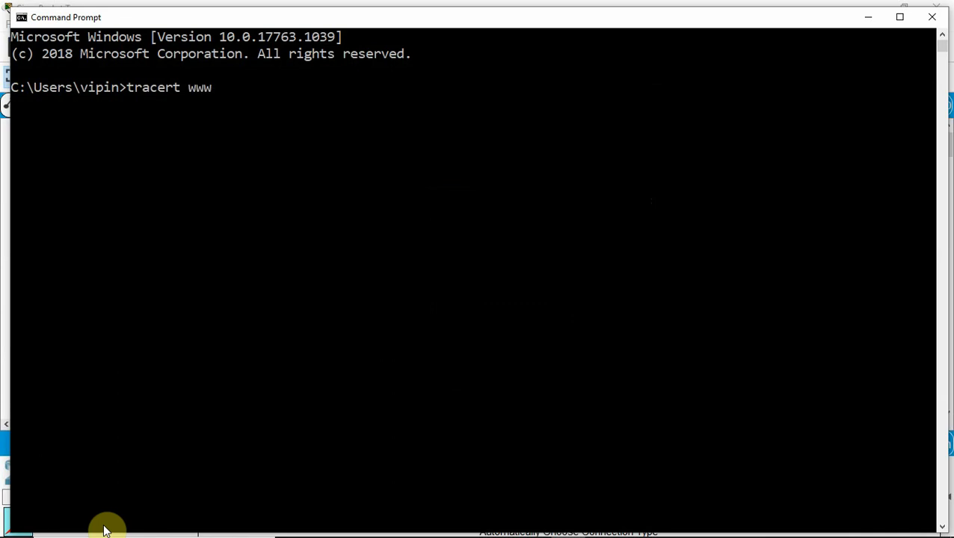
text(.google.com)
key(Return)
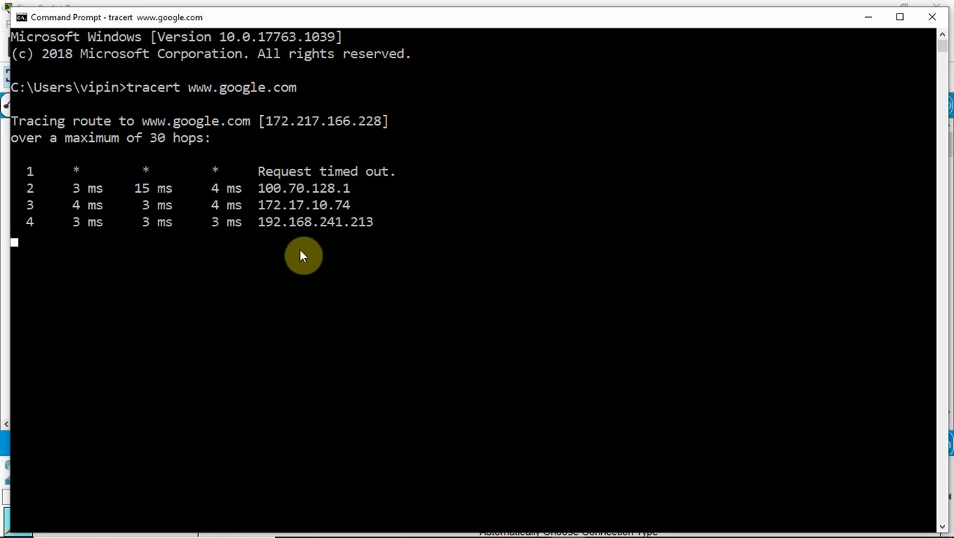
click(871, 18)
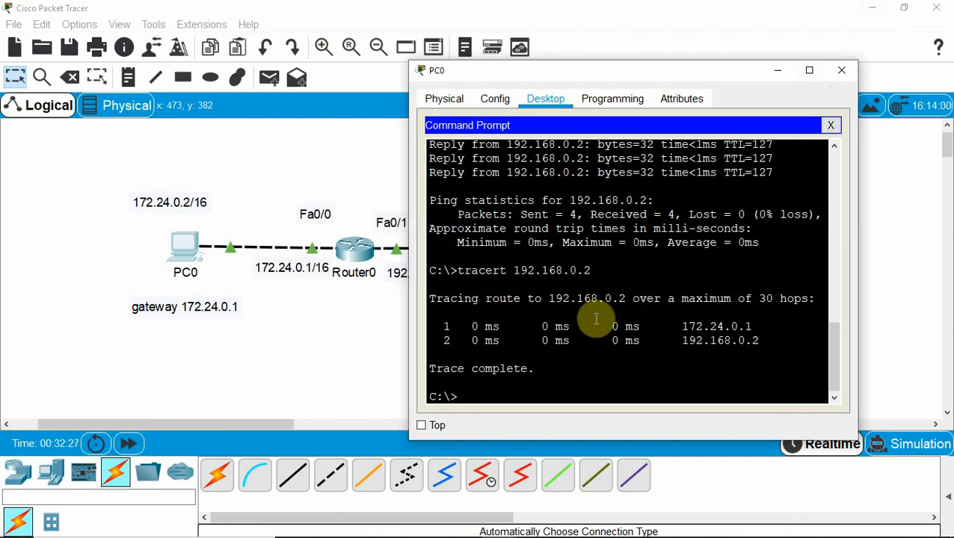
click(778, 71)
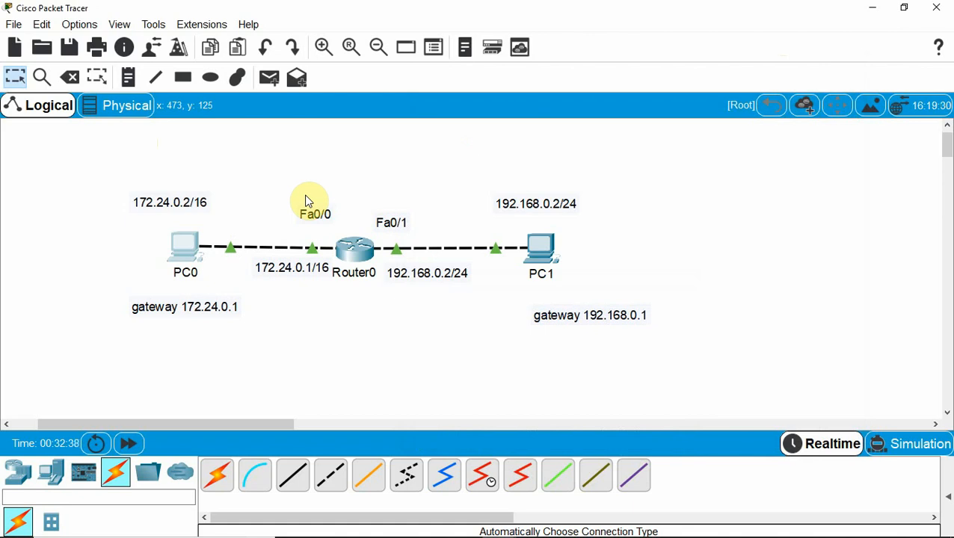
Step: Save the network in the saves folder as a Packet Tracer file named "router-simple"
click(14, 25)
click(41, 121)
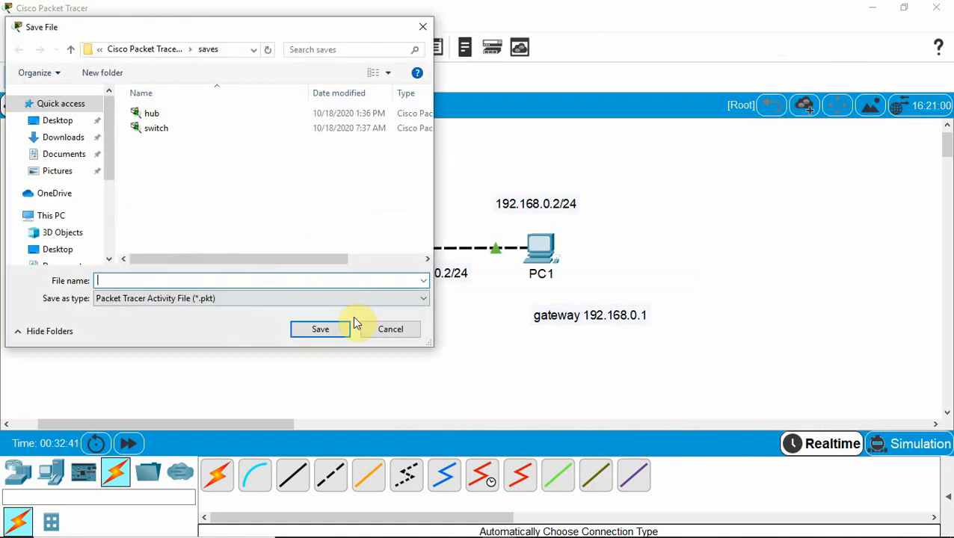
text(r)
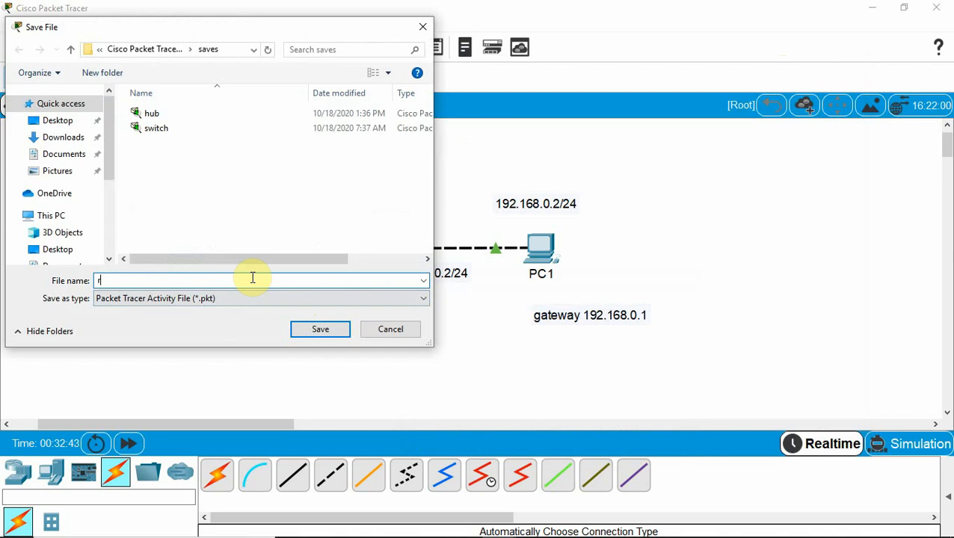
text(outer)
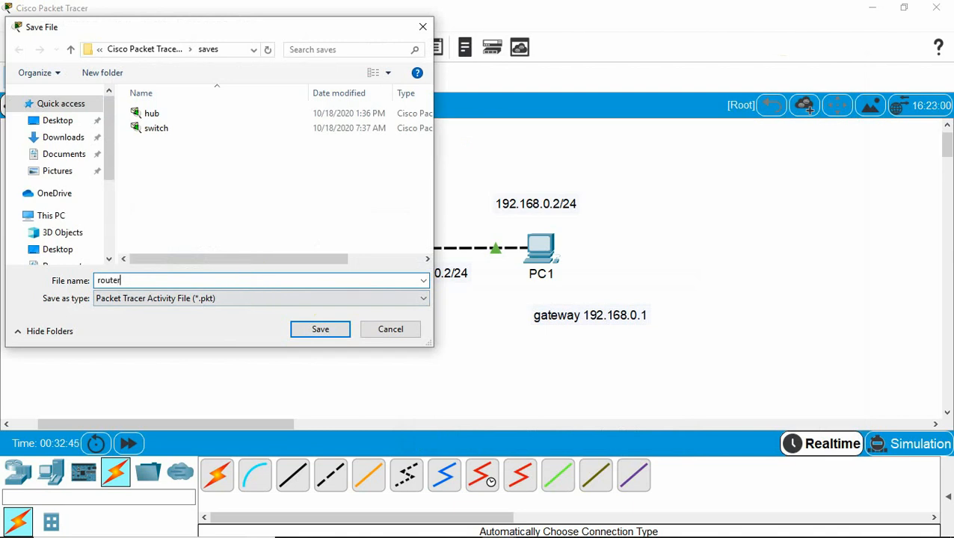
text(-simple)
click(327, 333)
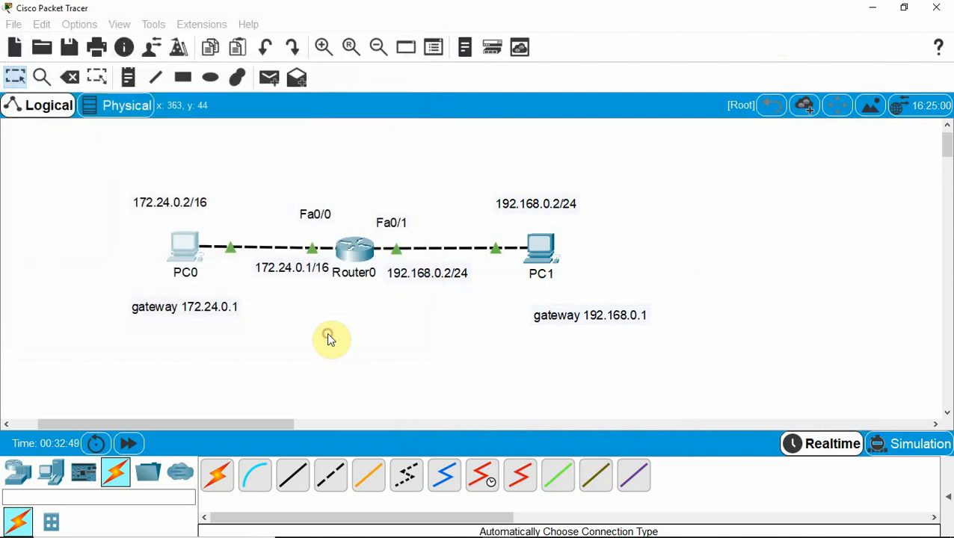
Step: Send a simple PDU from PC0 to PC1 in Simulation mode with the Simulation Panel closed, and play the simulation
click(903, 449)
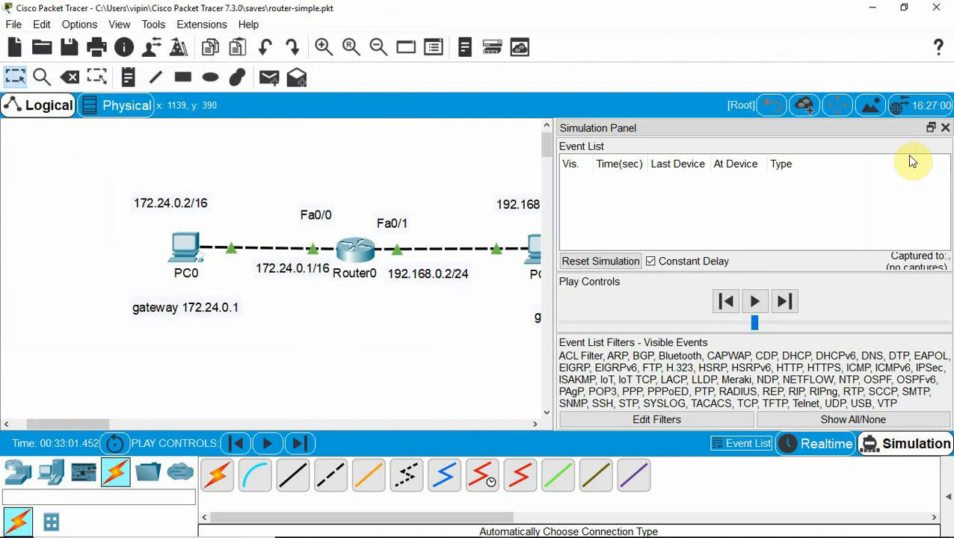
click(945, 128)
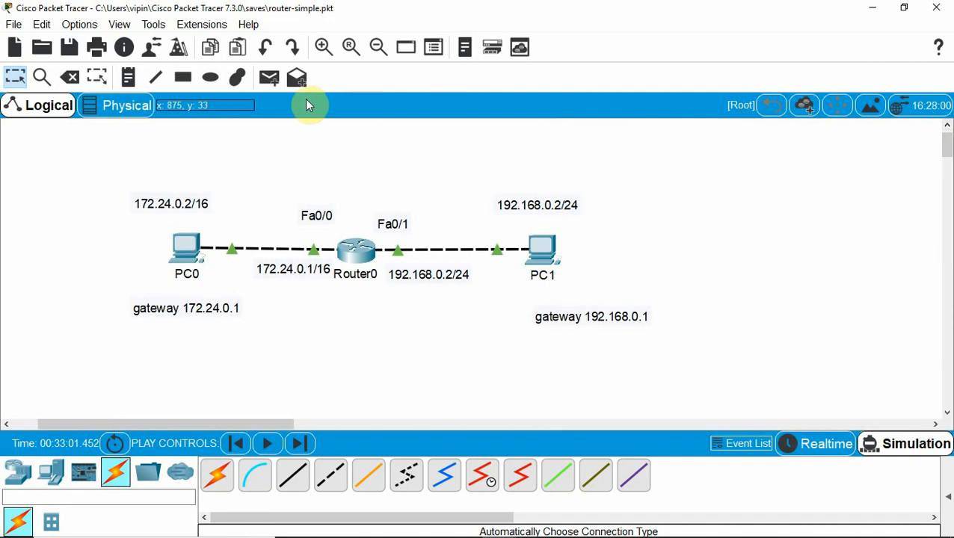
click(271, 78)
click(187, 247)
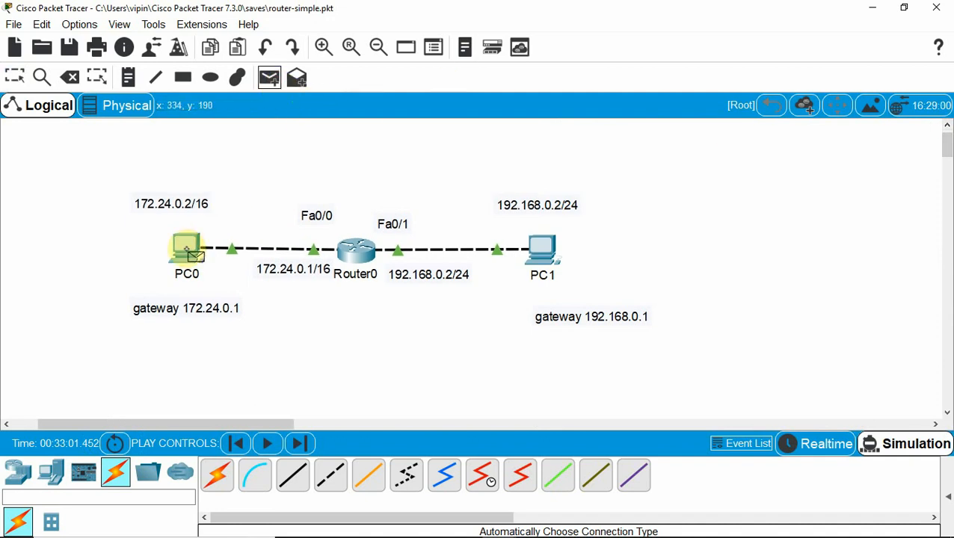
click(541, 249)
click(267, 444)
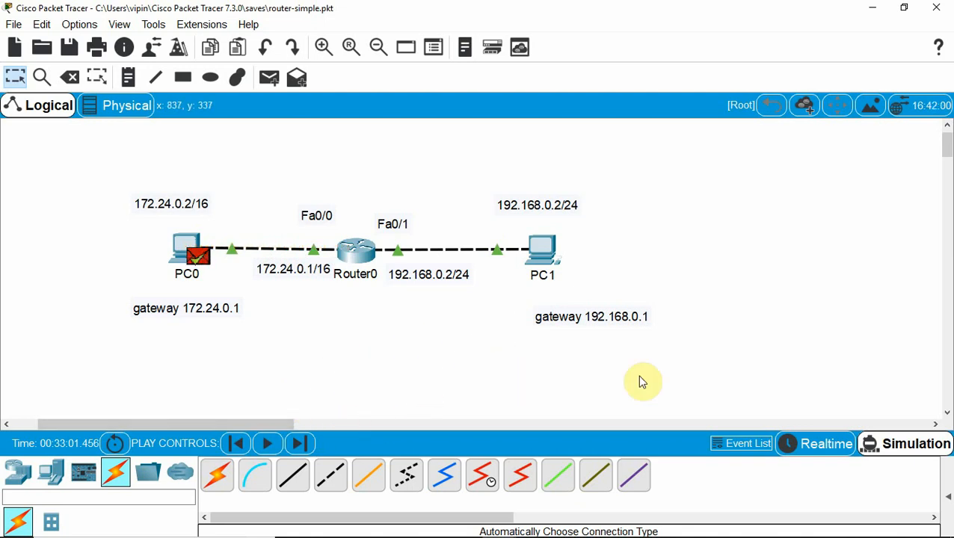
Step: Delete the PDU test scenario from the PDU list and return the network to Realtime mode
click(945, 497)
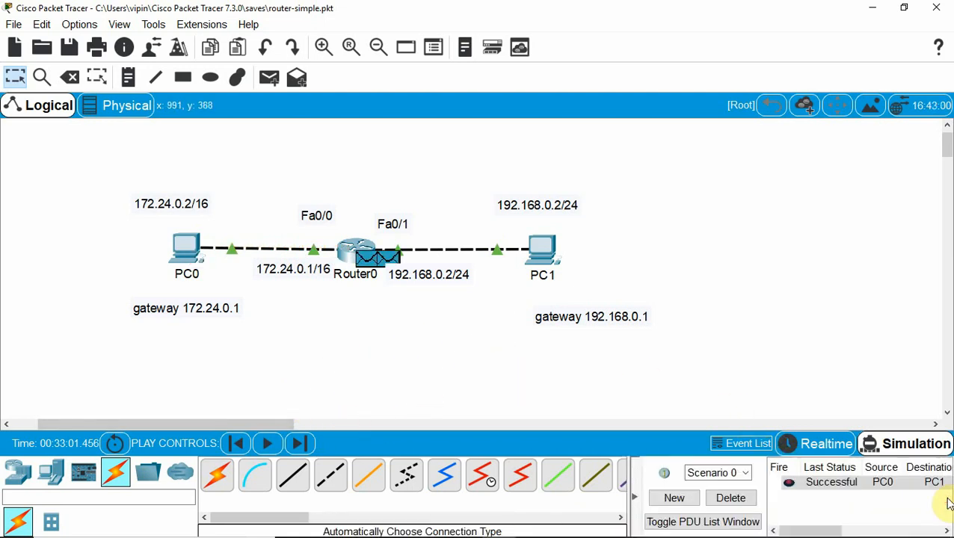
click(730, 498)
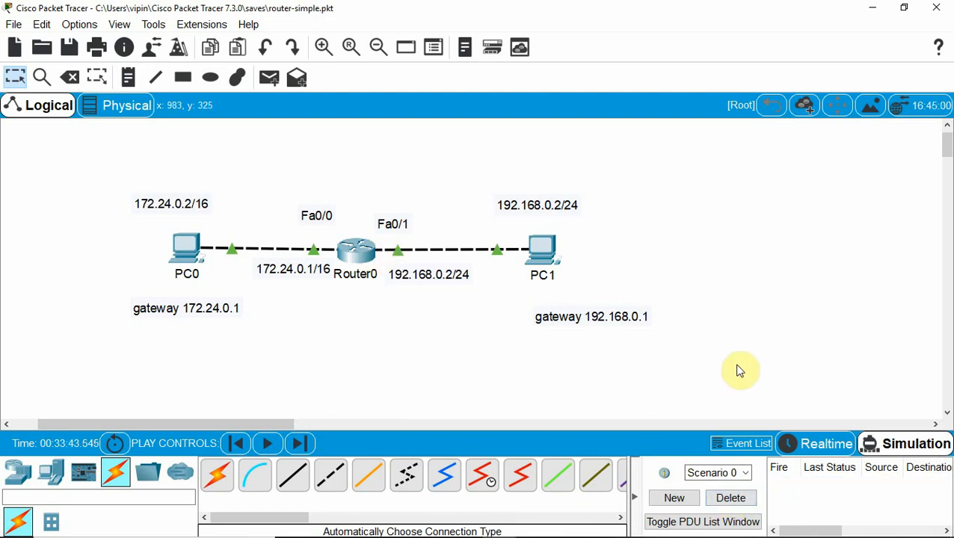
click(797, 443)
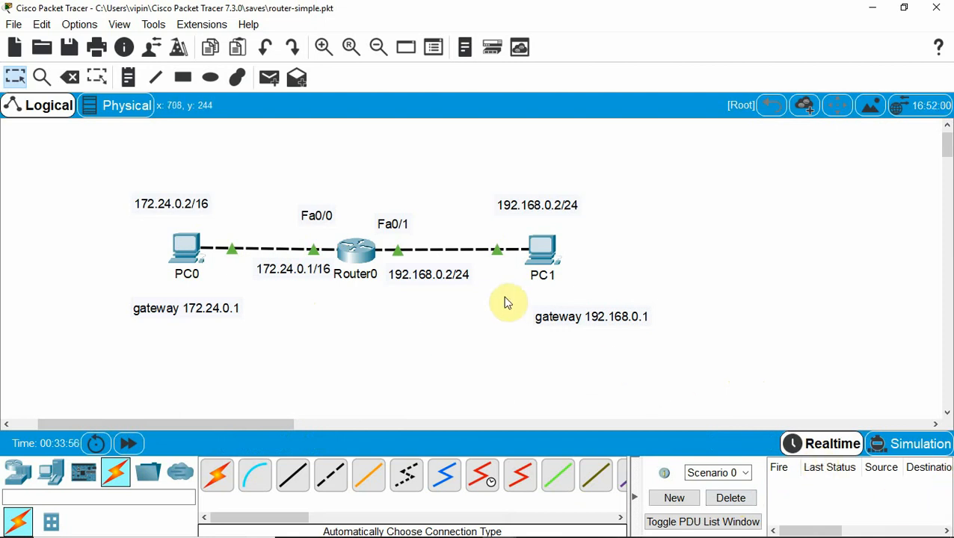
key(alt+Tab)
key(Tab)
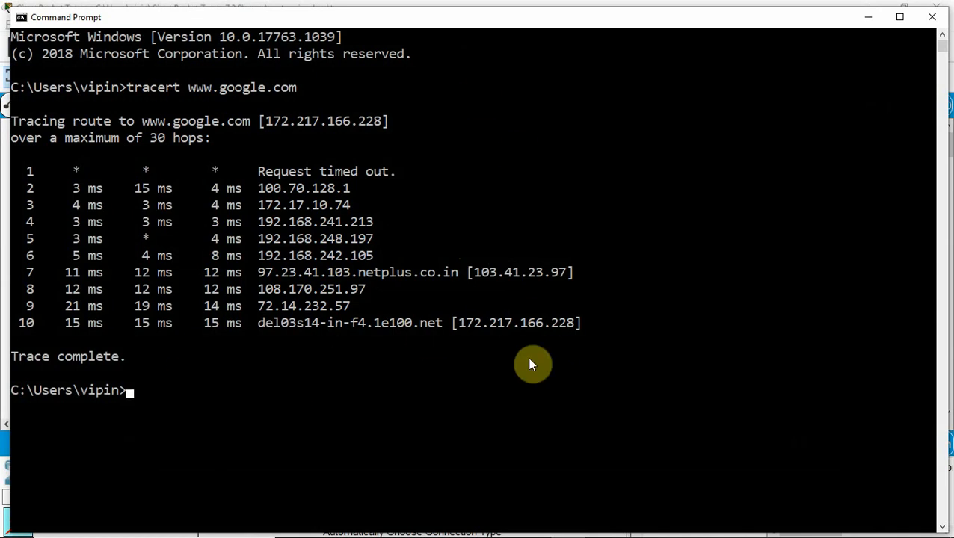
key(alt+Tab)
key(alt+Tab)
key(alt+Tab)
key(alt+Tab)
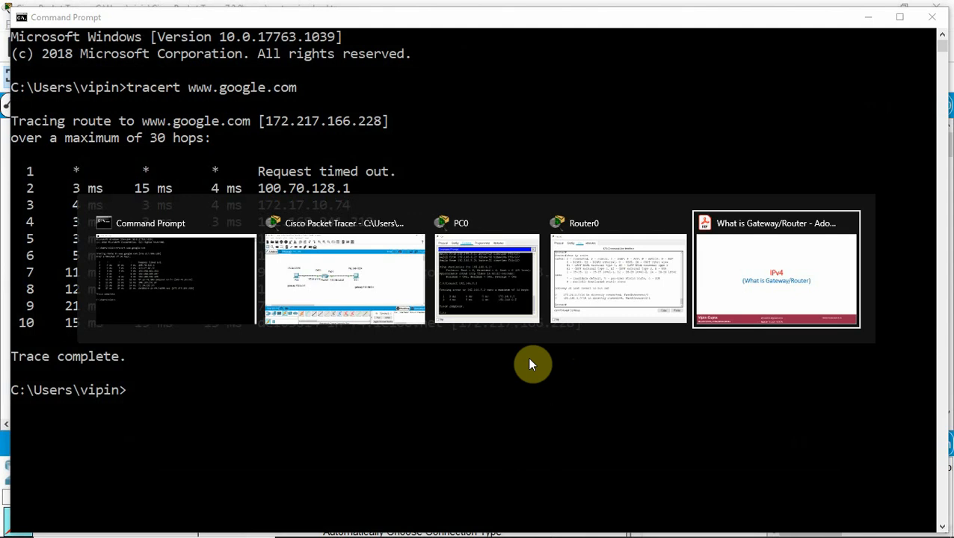
key(alt+Tab)
key(alt+Tab)
key(alt+Tab)
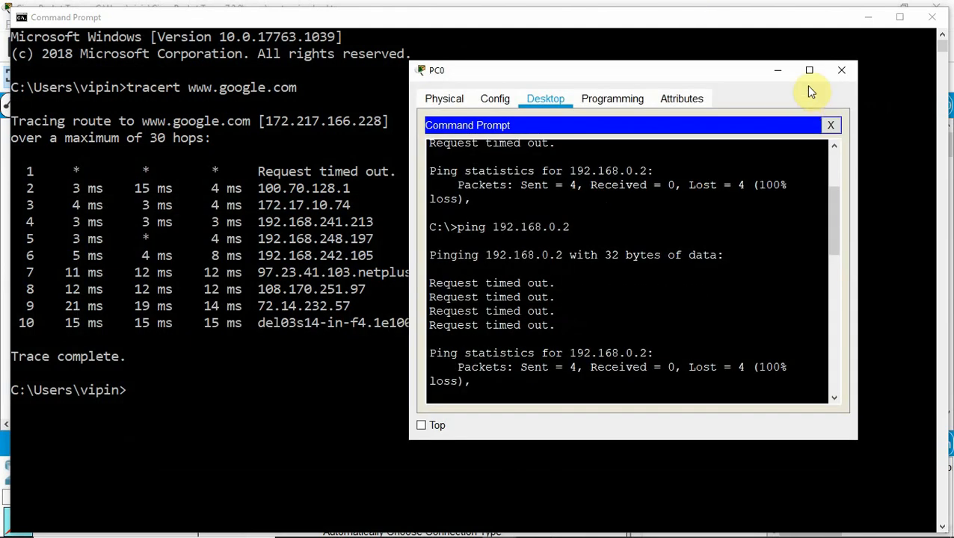
click(778, 69)
click(868, 18)
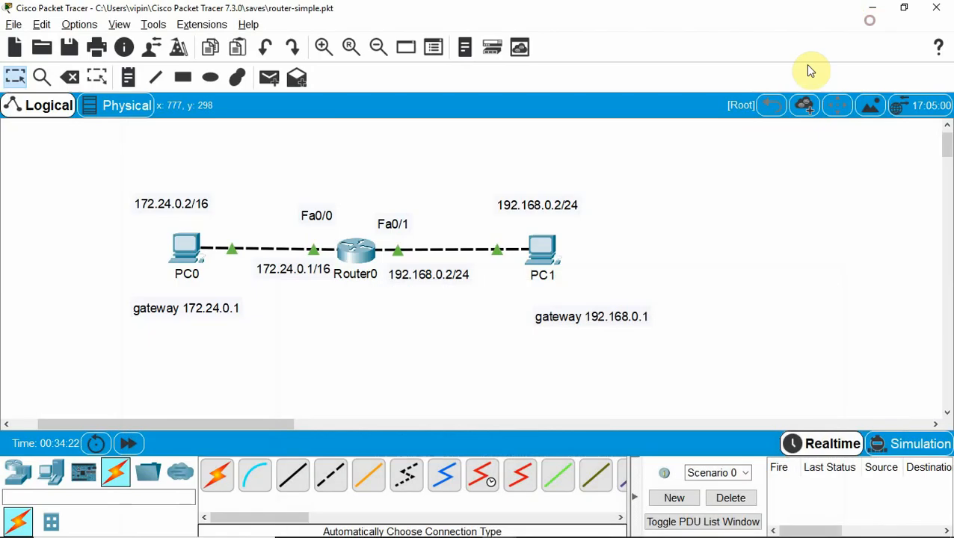